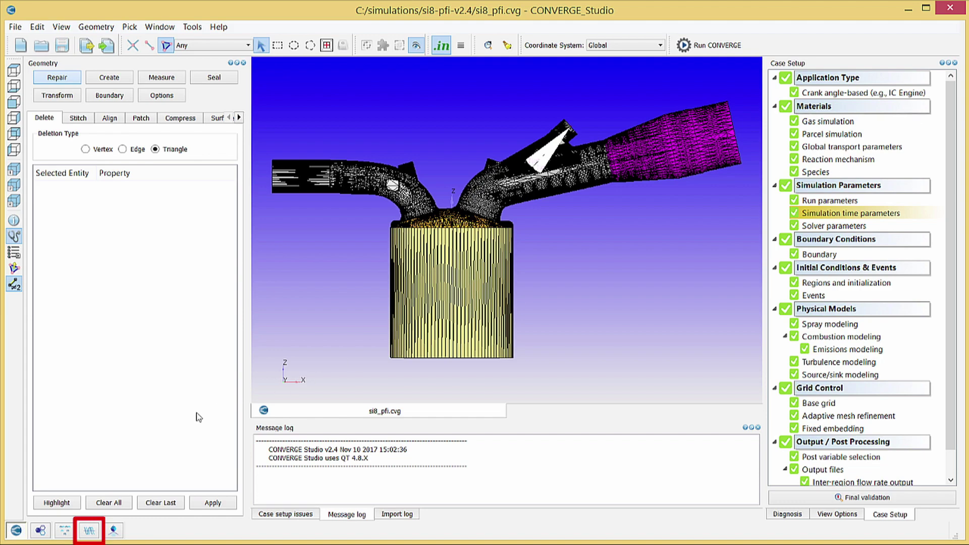
- In the plotting workspace, set the data directory to the v249-16cpu simulation folder
left_click(89, 531)
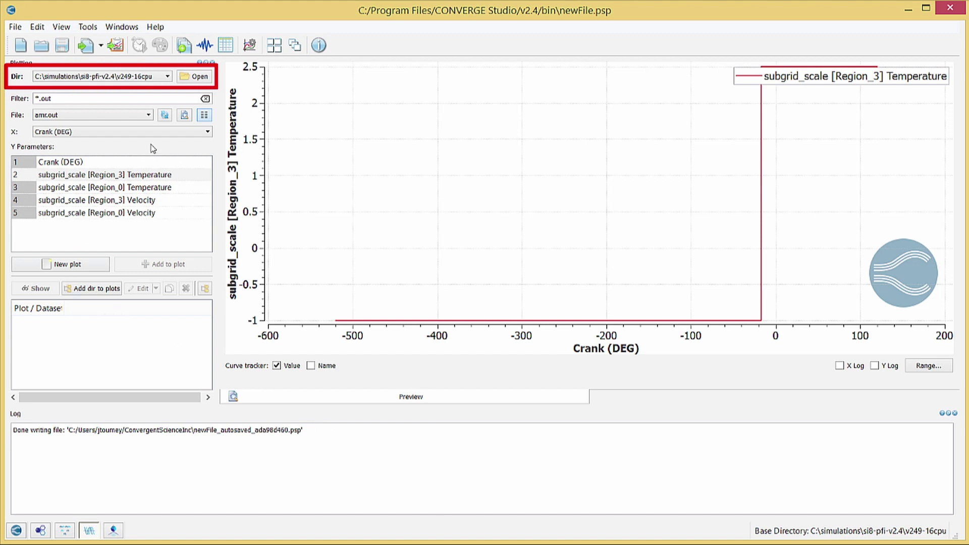
left_click(196, 77)
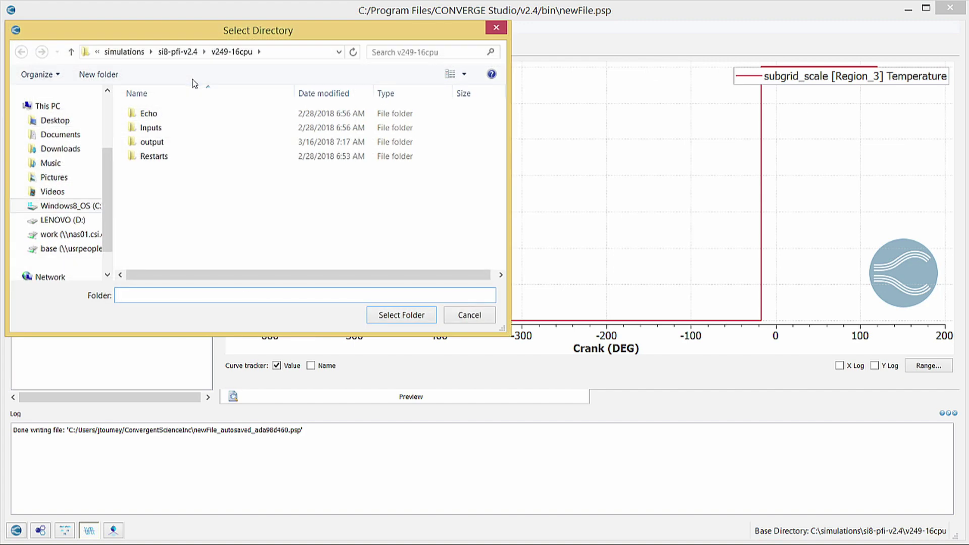
left_click(404, 316)
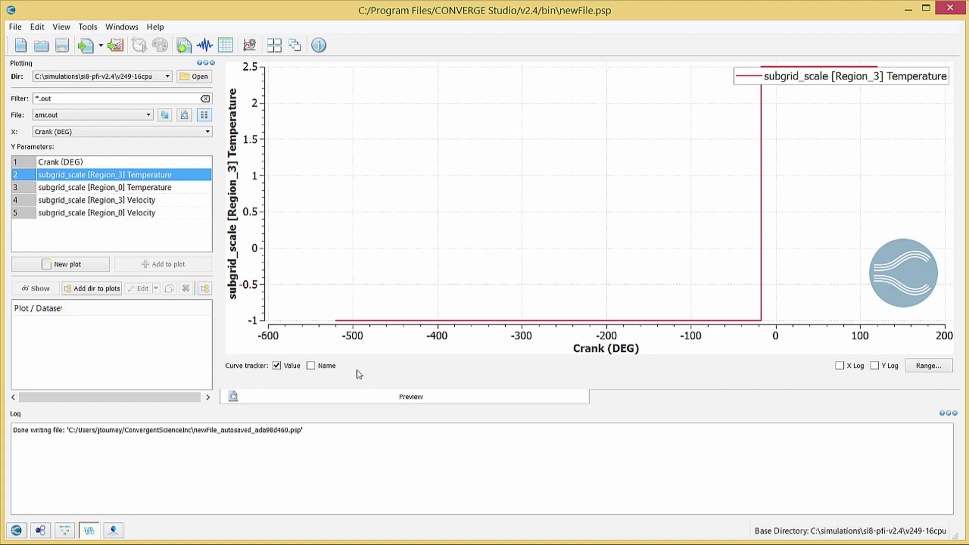
- Load thermo_region0.out so cylinder Pressure (MPa) is plotted against Crank (DEG)
left_click(148, 115)
scroll(128, 180, "down", 2)
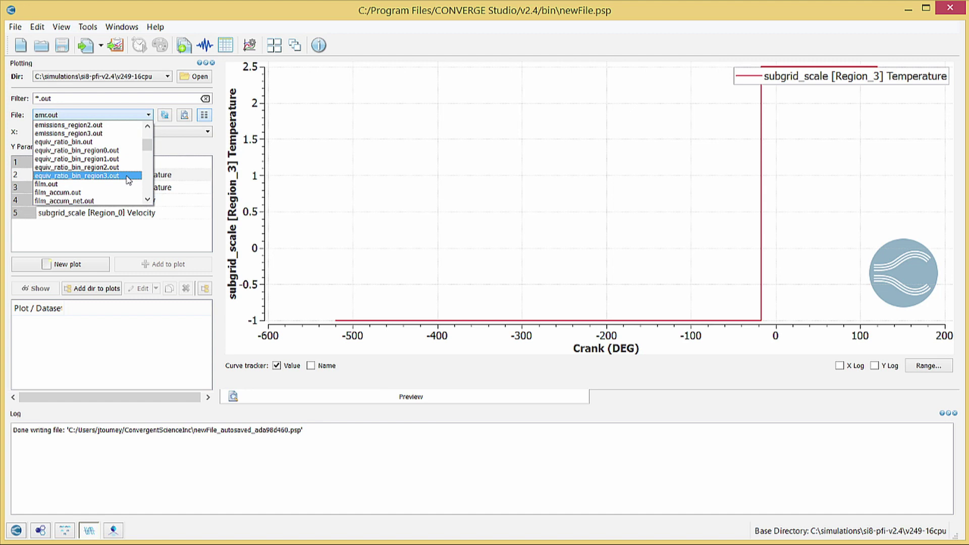
scroll(128, 180, "down", 12)
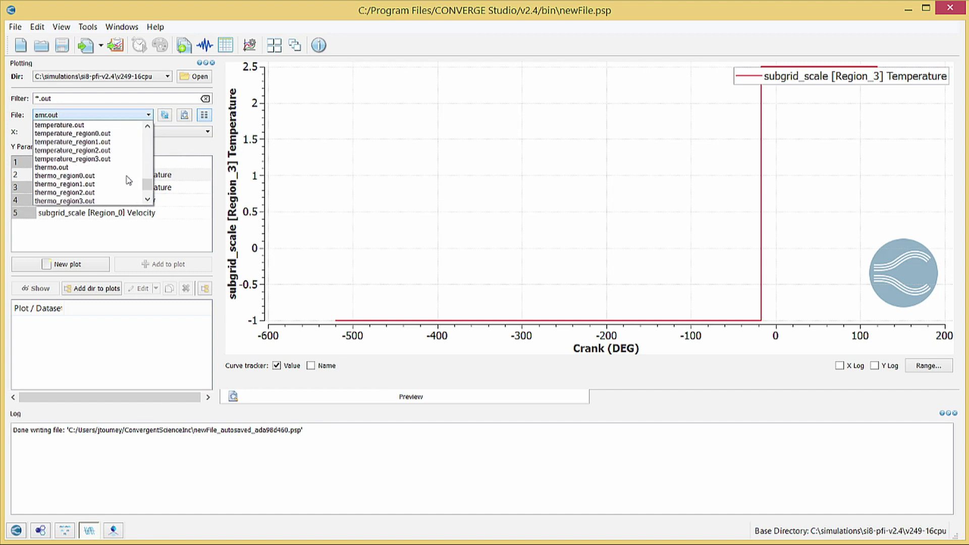
left_click(125, 176)
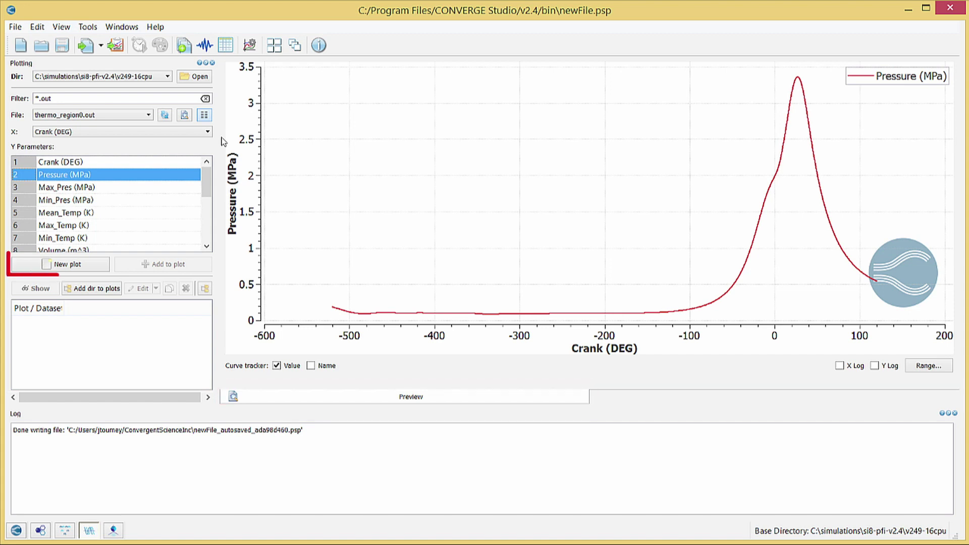
- Create Plot - 1 from the Pressure (MPa) data, show it in its own tab, and open its editor
left_click(87, 270)
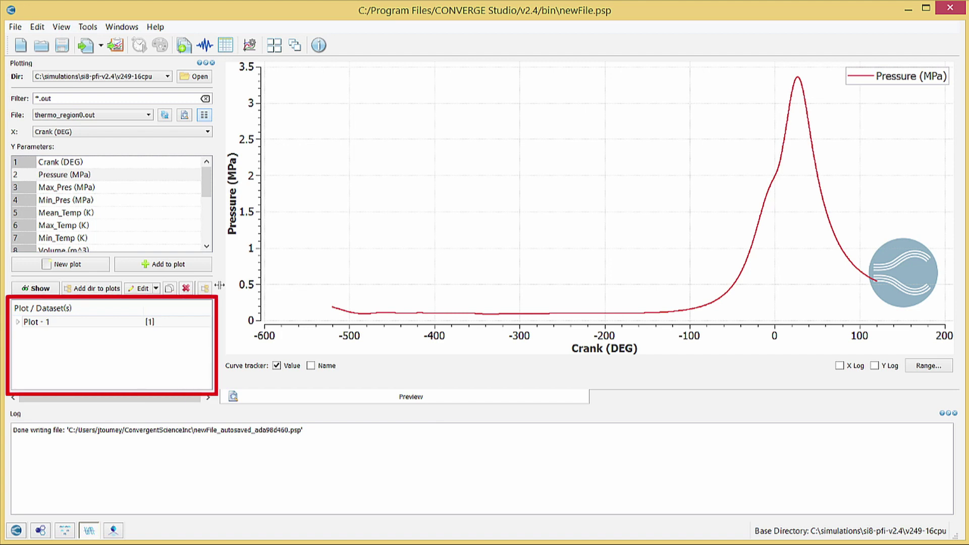
left_click(44, 322)
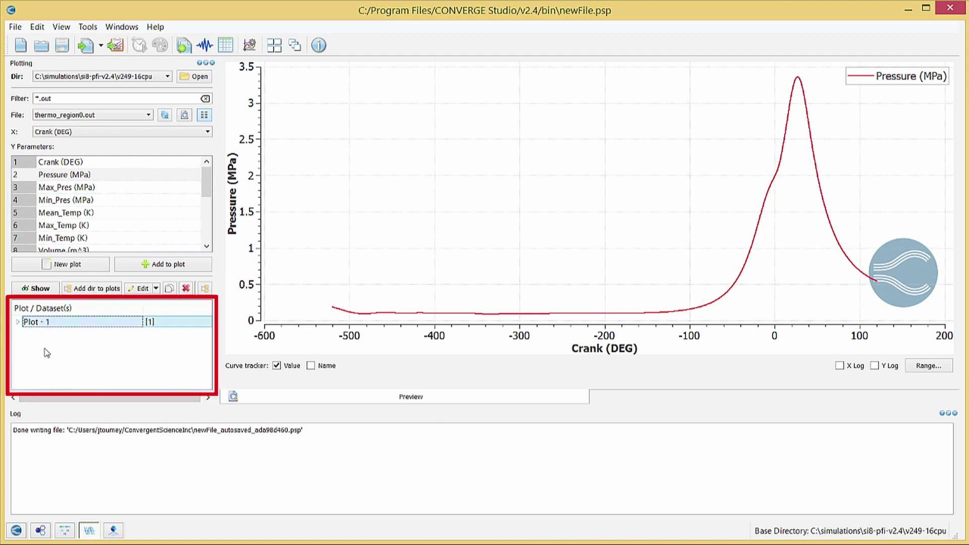
left_click(37, 290)
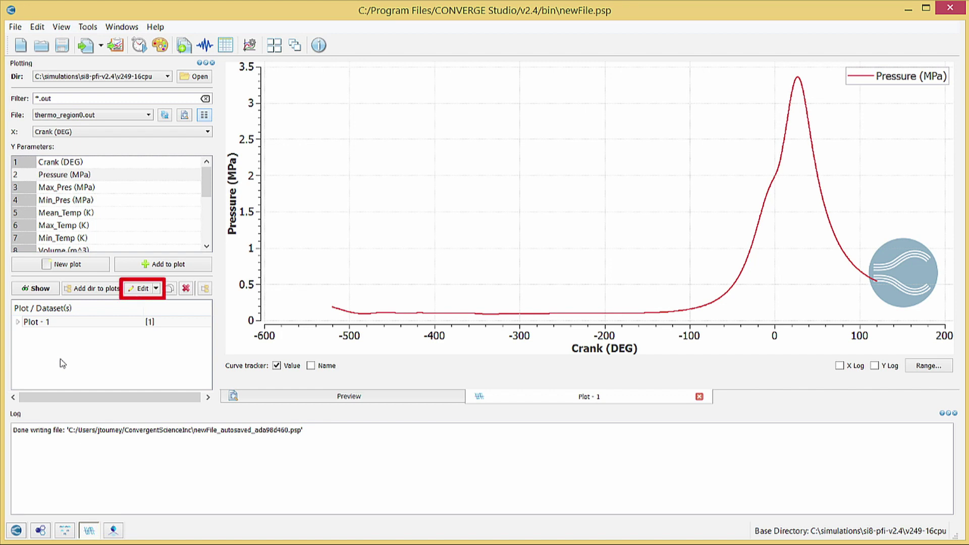
left_click(71, 325)
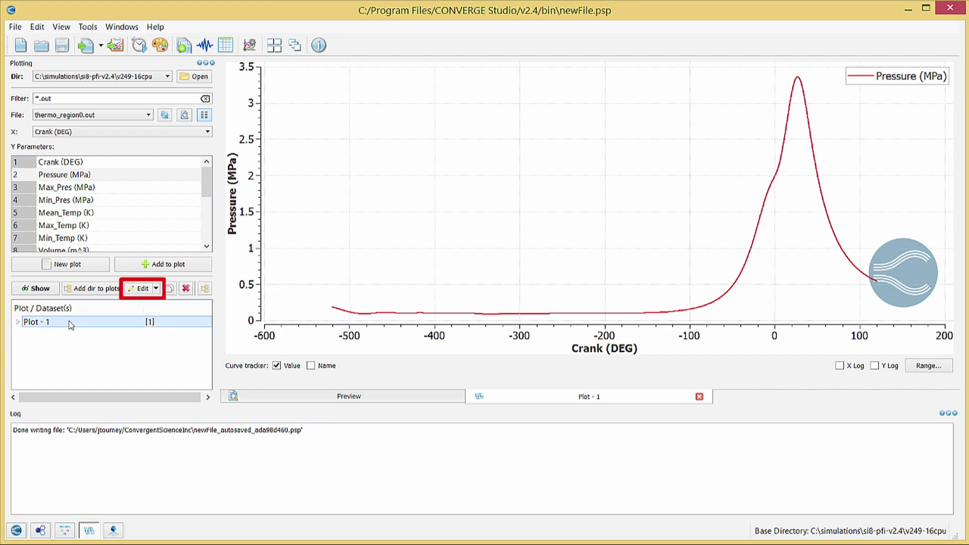
left_click(141, 289)
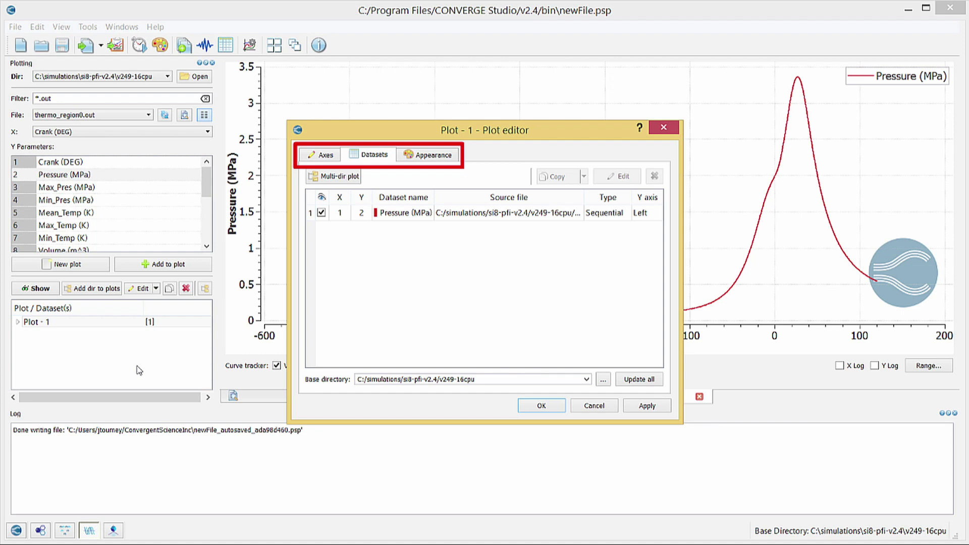
- Give Plot - 1 the main title 'Cylinder Pressure' and apply the change
left_click(324, 158)
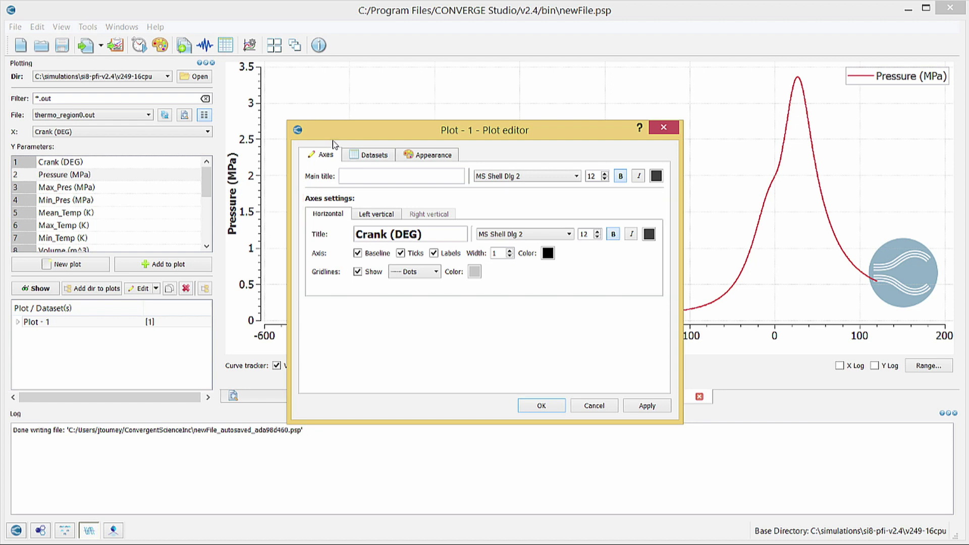
left_click(354, 175)
type("Cylinder Pre")
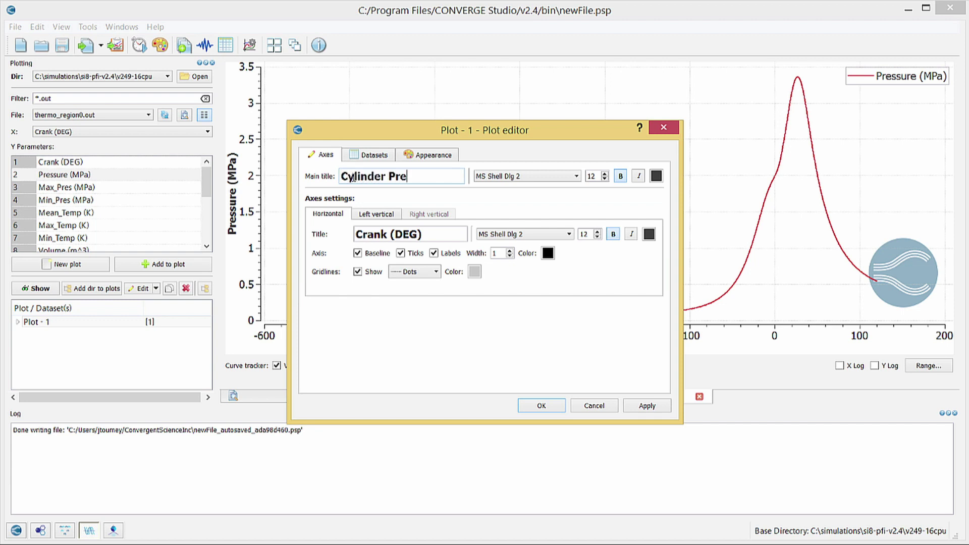
type("ssure")
left_click(357, 216)
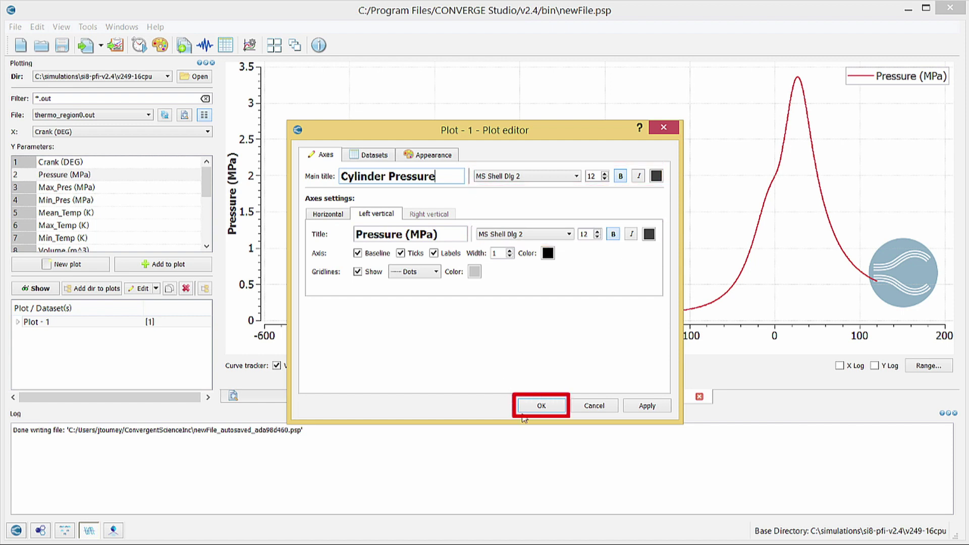
left_click(535, 408)
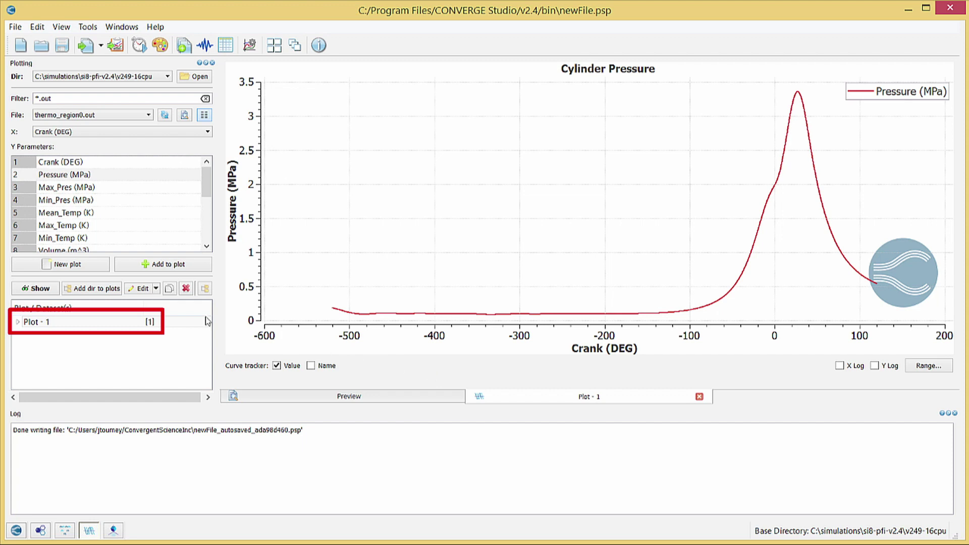
- Rename Plot - 1 to 'cylinder_pressure' in the plot list
right_click(76, 322)
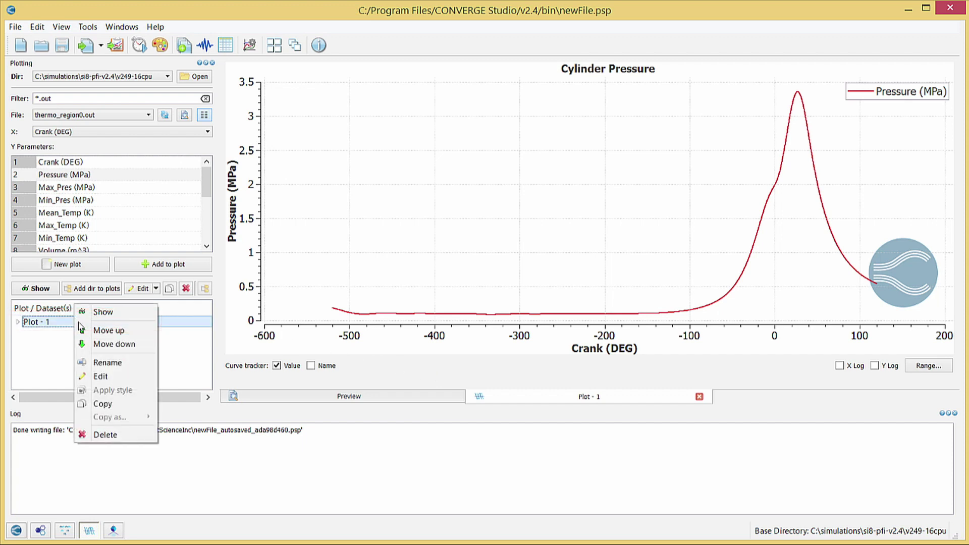
left_click(103, 361)
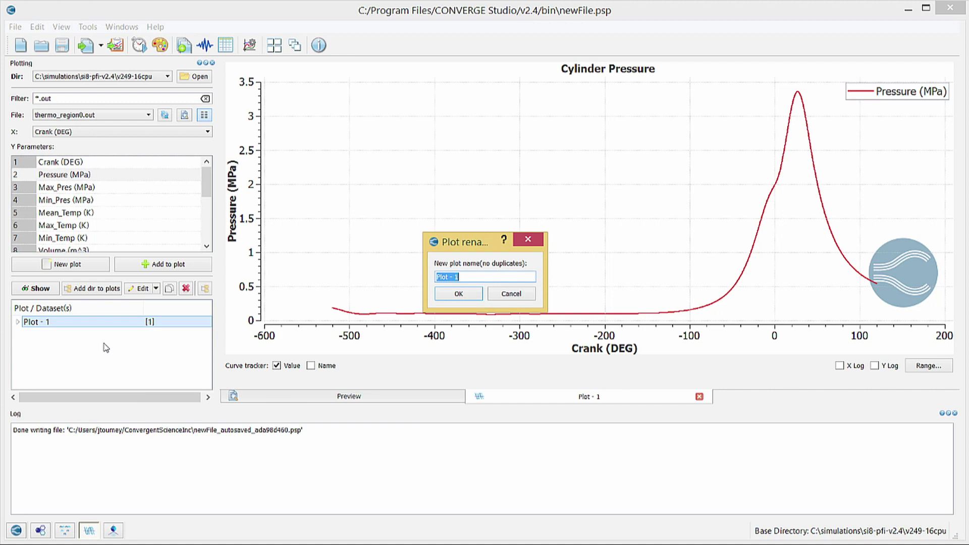
type("cylinder_pressure")
left_click(453, 295)
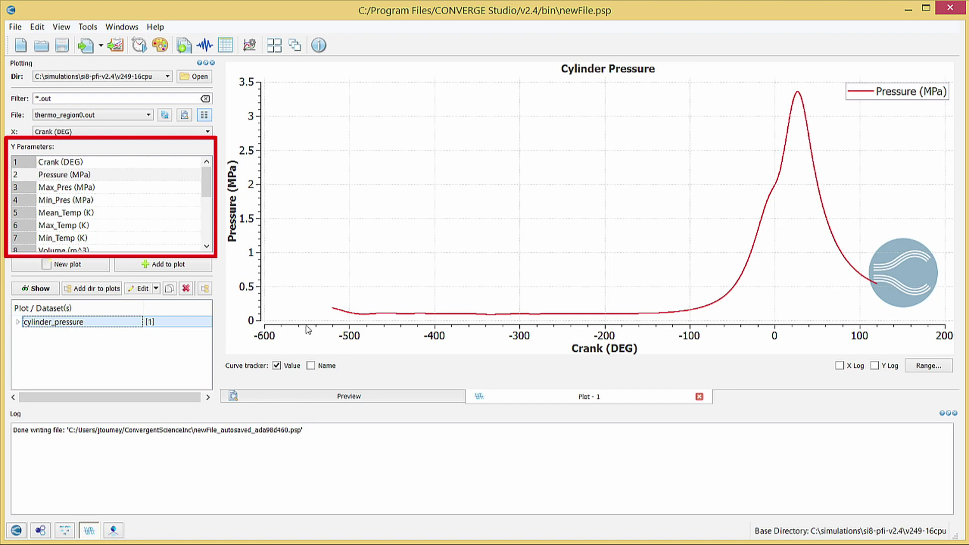
- Create and display a new plot of Mean_Temp (K) against crank angle
left_click(101, 213)
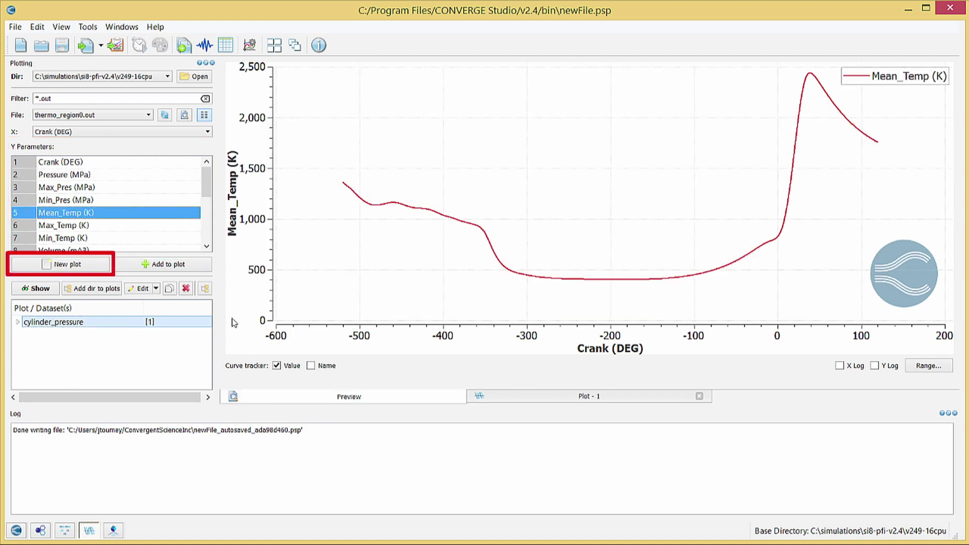
left_click(84, 260)
left_click(73, 334)
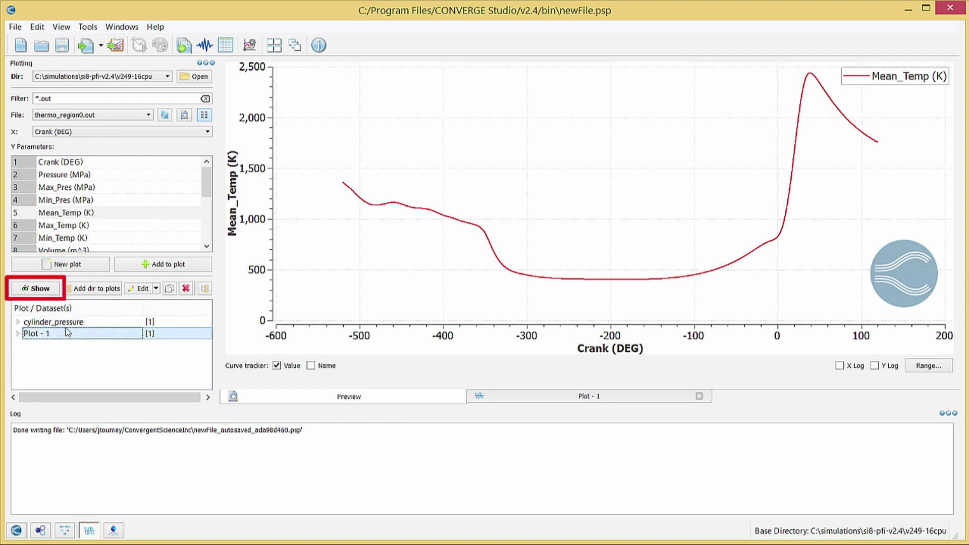
left_click(48, 286)
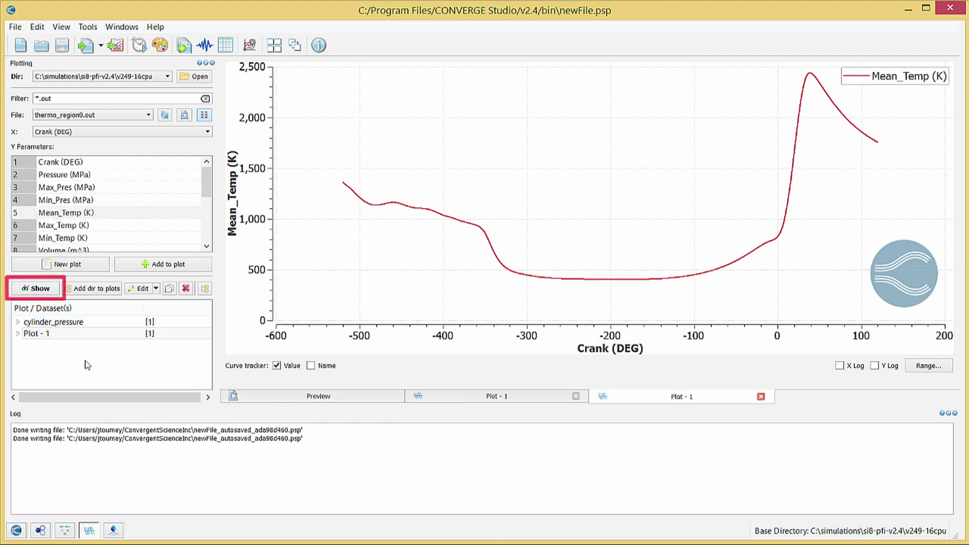
- Title it 'Cylinder Temperature' and label the vertical axis 'Mean Temperature (K)'
left_click(138, 290)
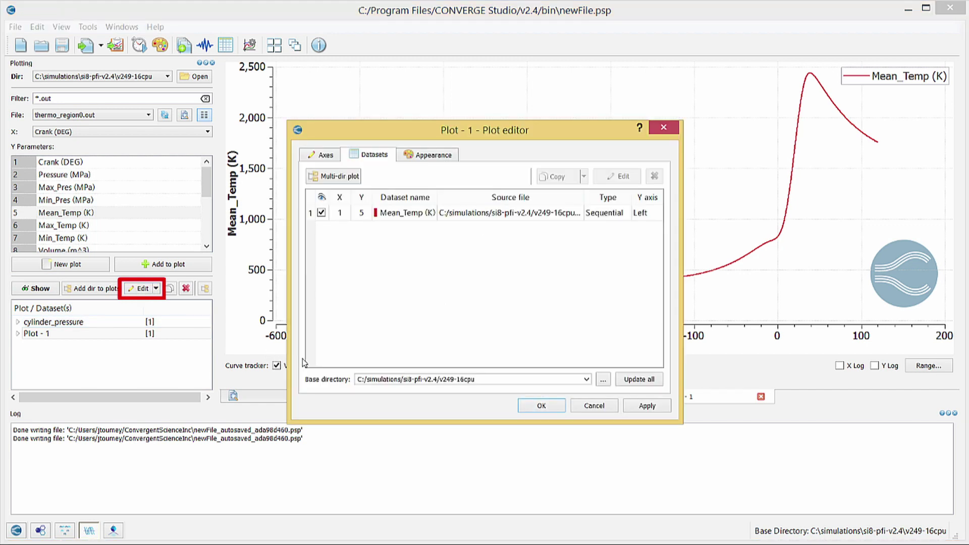
left_click(313, 158)
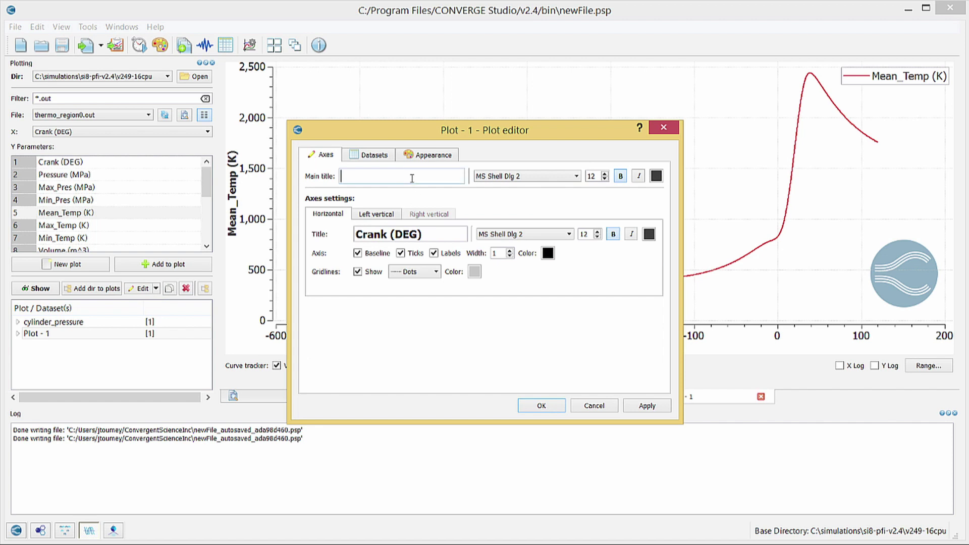
type("Cylinder ")
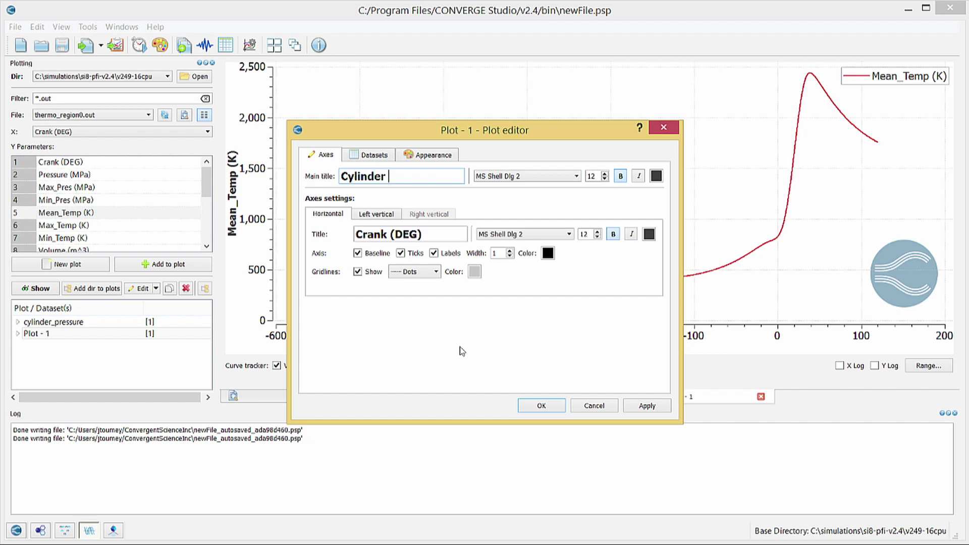
type("Temperature")
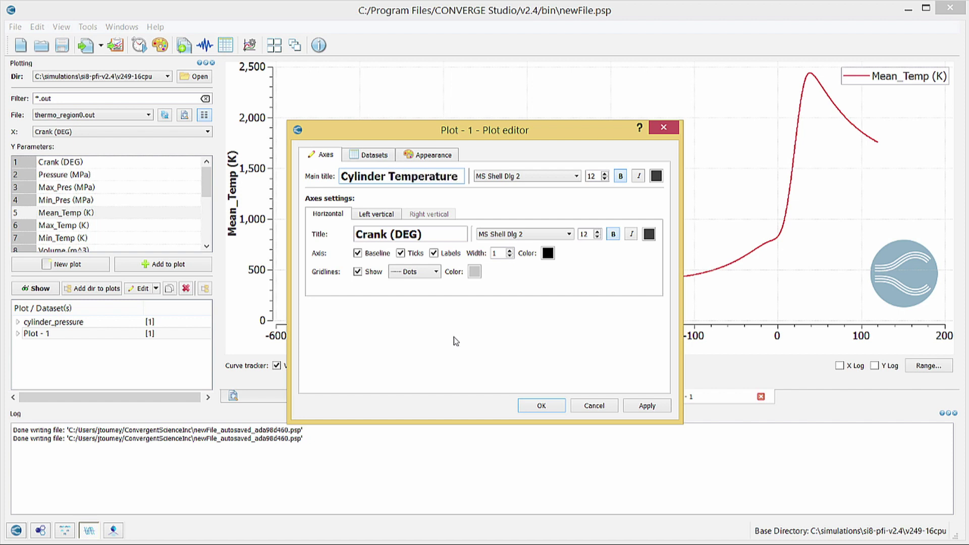
left_click(376, 215)
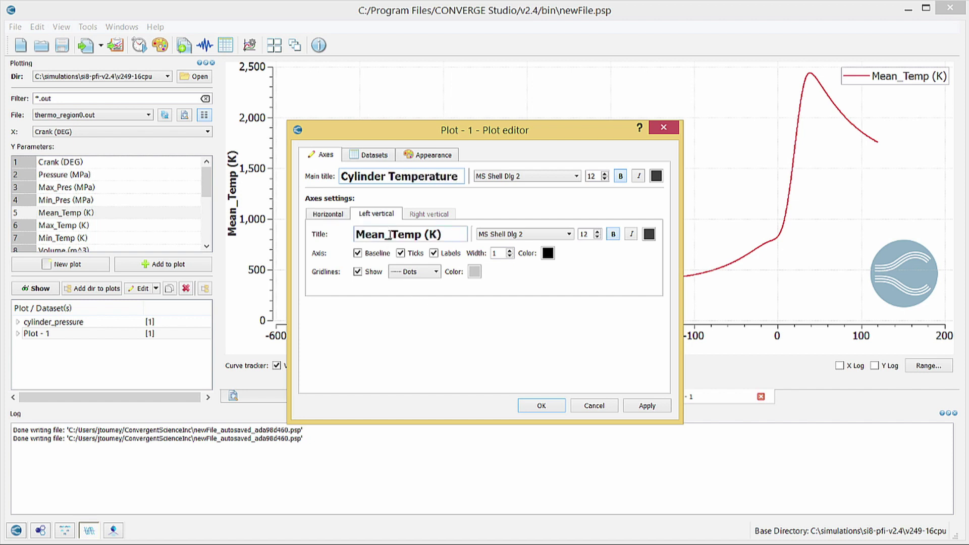
key("BackSpace")
key("Right")
key("Right")
key("Right")
key("Right")
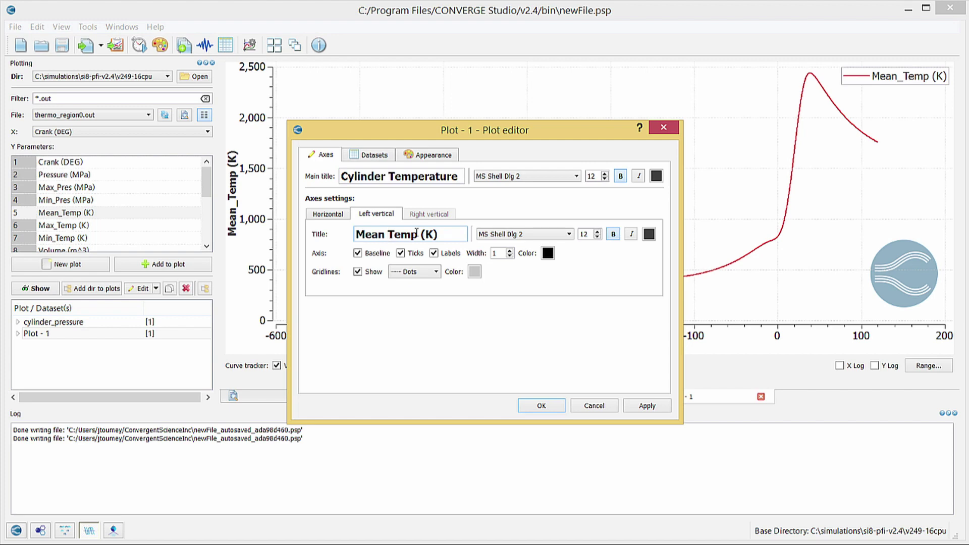
type("erature")
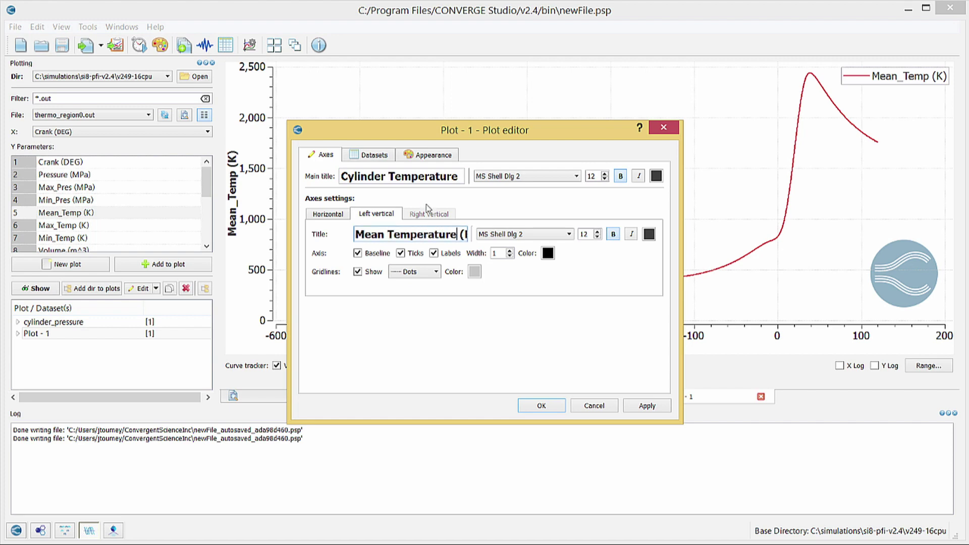
left_click(541, 406)
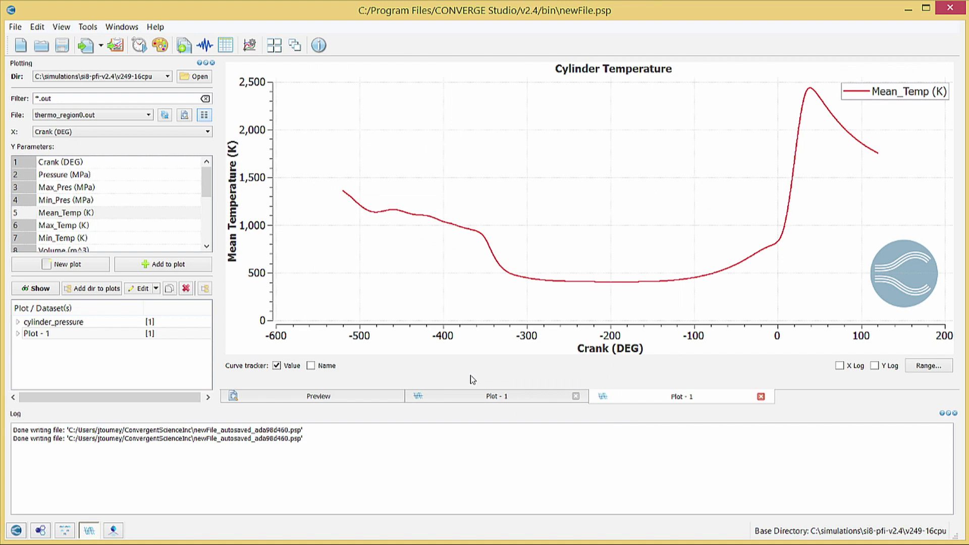
- Rename the temperature plot to 'cylinder_temperature'
right_click(73, 336)
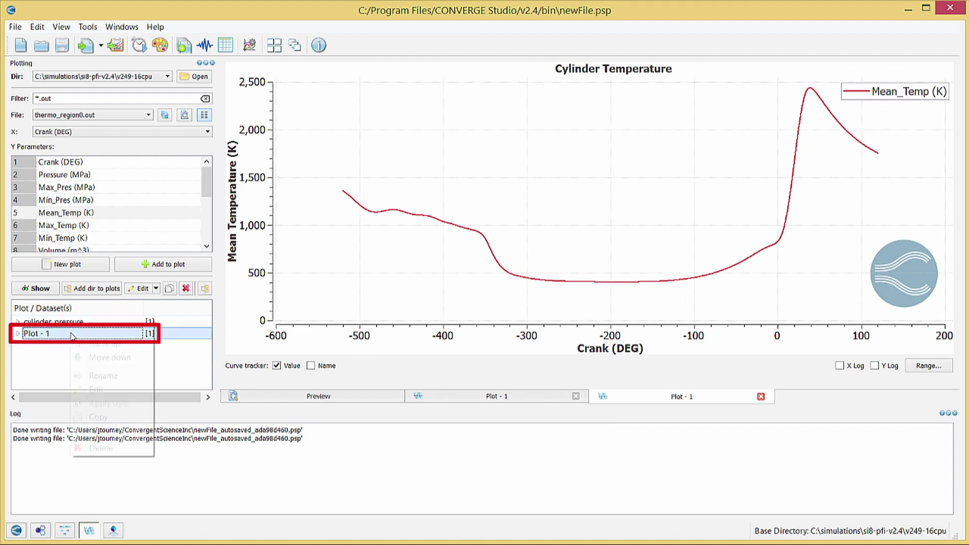
left_click(93, 374)
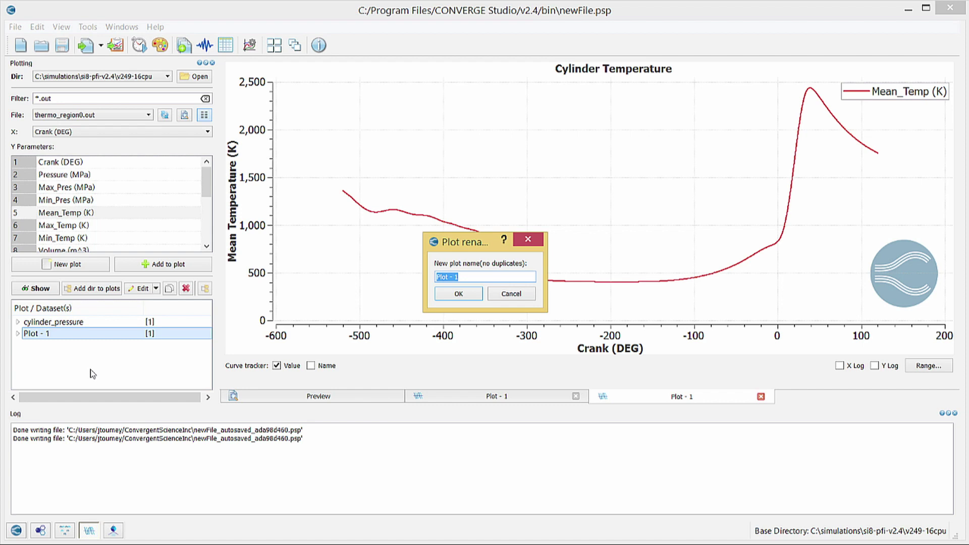
type("cylinder_temperature")
left_click(444, 297)
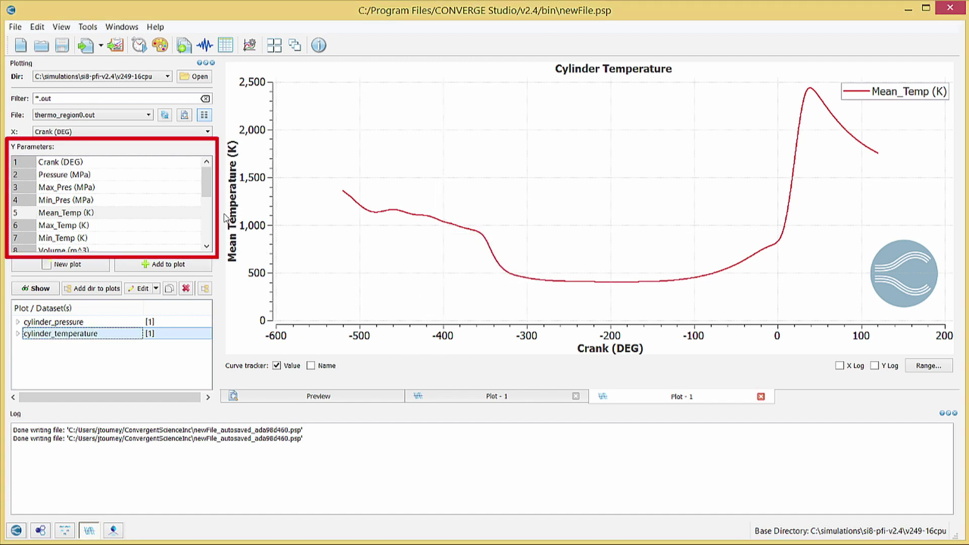
- Create and display a new plot of HR_Rate against crank angle
left_click_drag(209, 192, 209, 218)
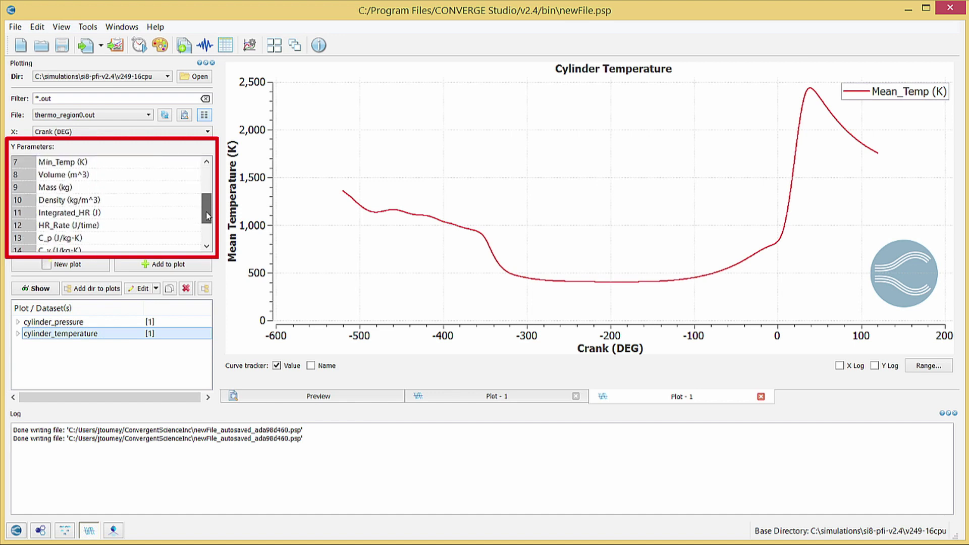
left_click(158, 224)
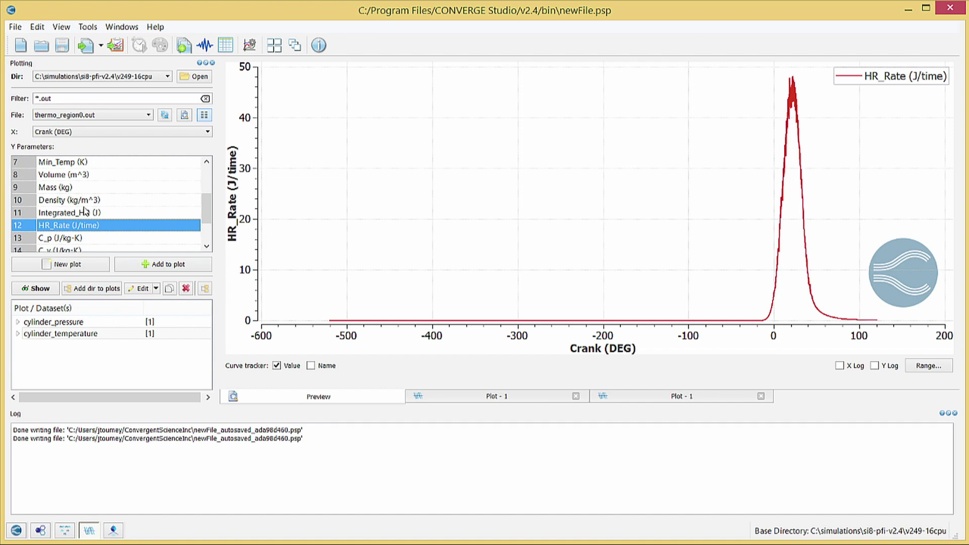
left_click(53, 269)
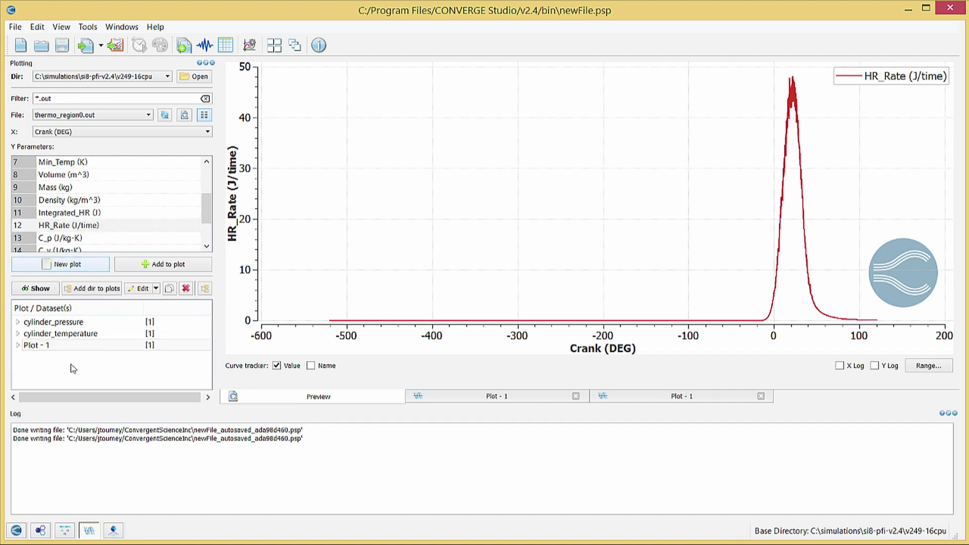
left_click(66, 346)
left_click(50, 288)
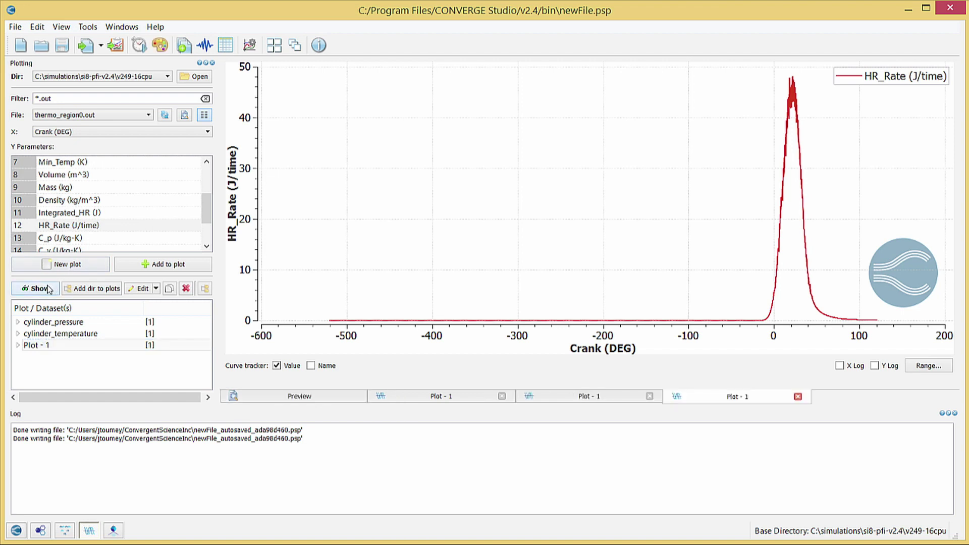
- Title it 'Cylinder Heat Release Rate' and label the vertical axis 'Heat Release Rate (J/time)'
left_click(76, 345)
left_click(144, 289)
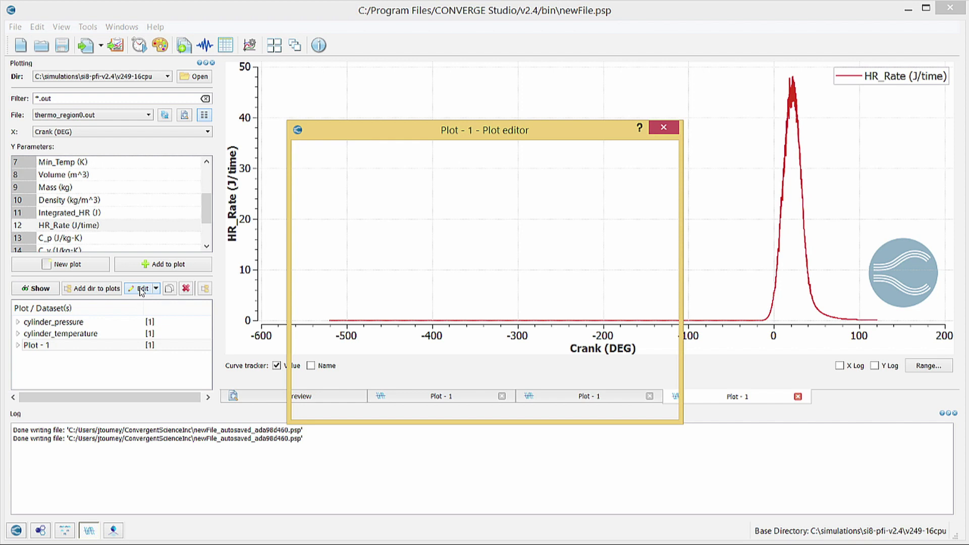
left_click(326, 158)
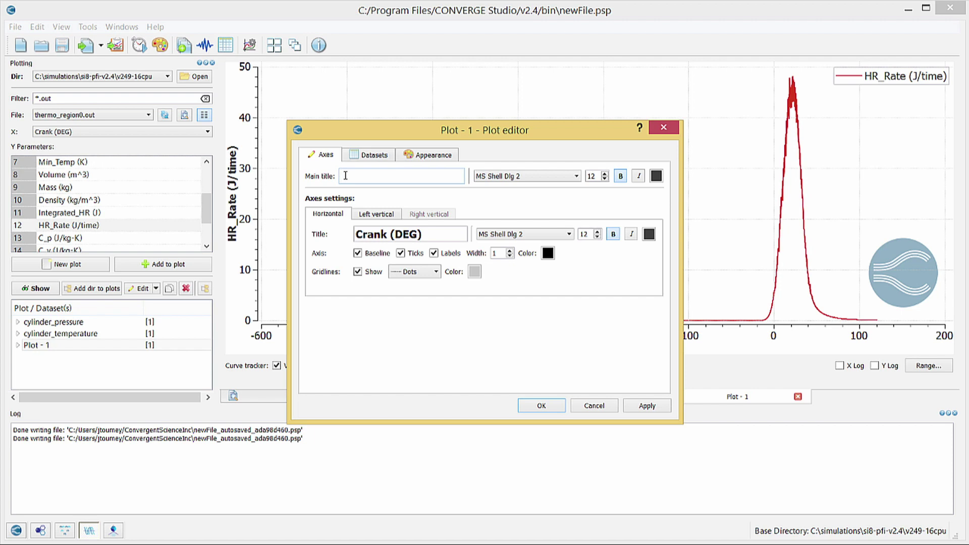
type("Cylinder Heat Release")
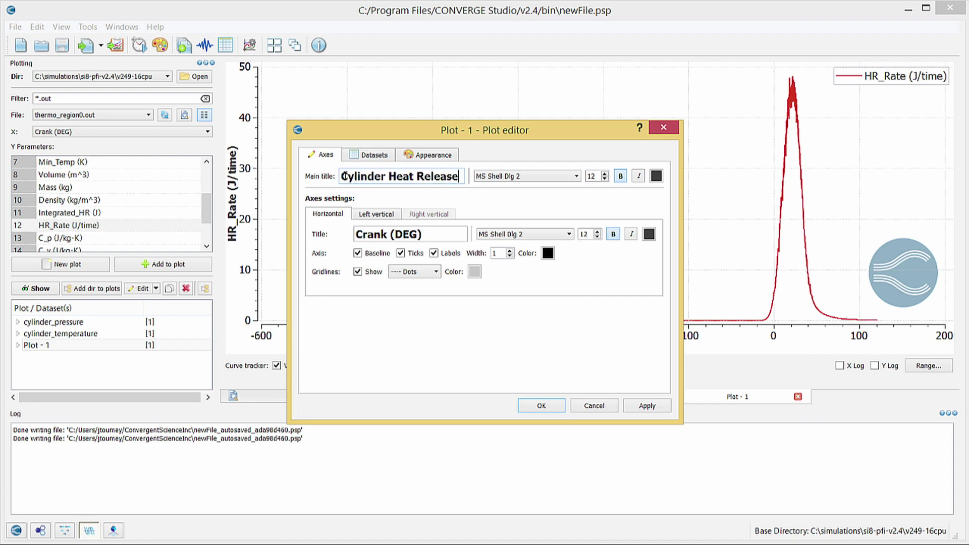
type(" Rate")
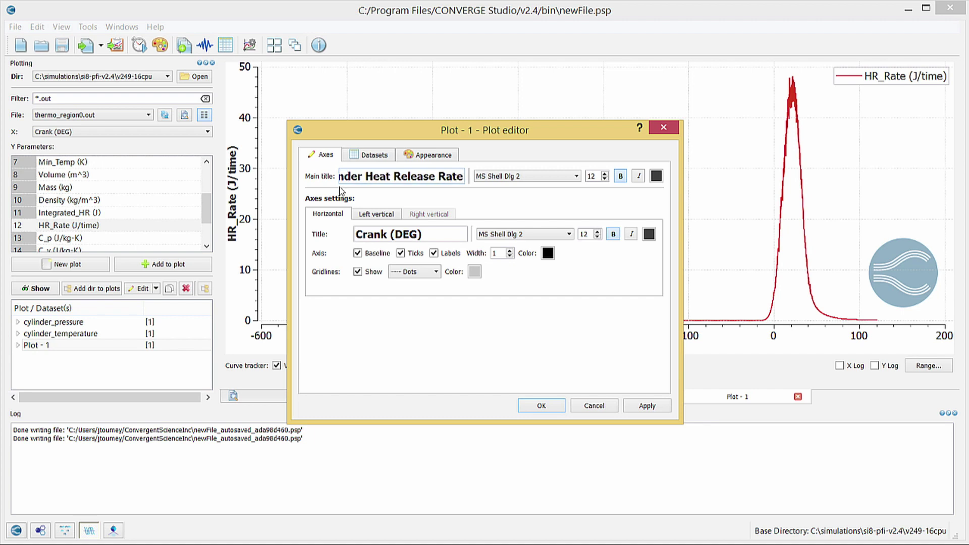
left_click(365, 213)
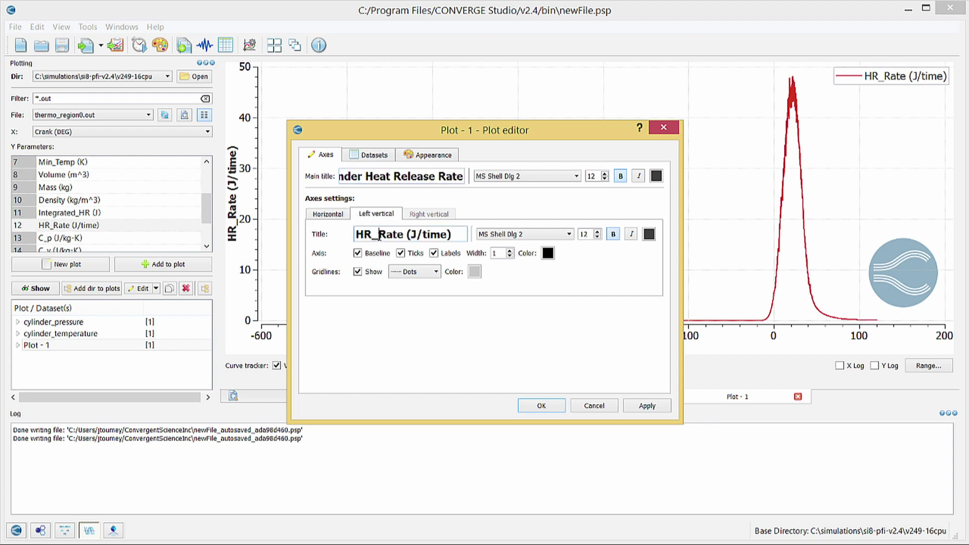
left_click(379, 236)
key("BackSpace")
key("BackSpace")
type("eat ")
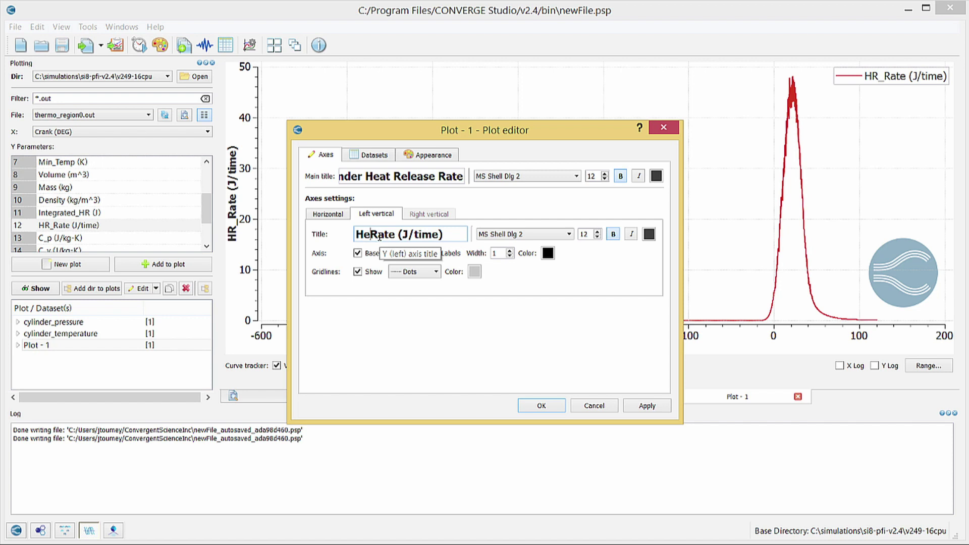
type("Release")
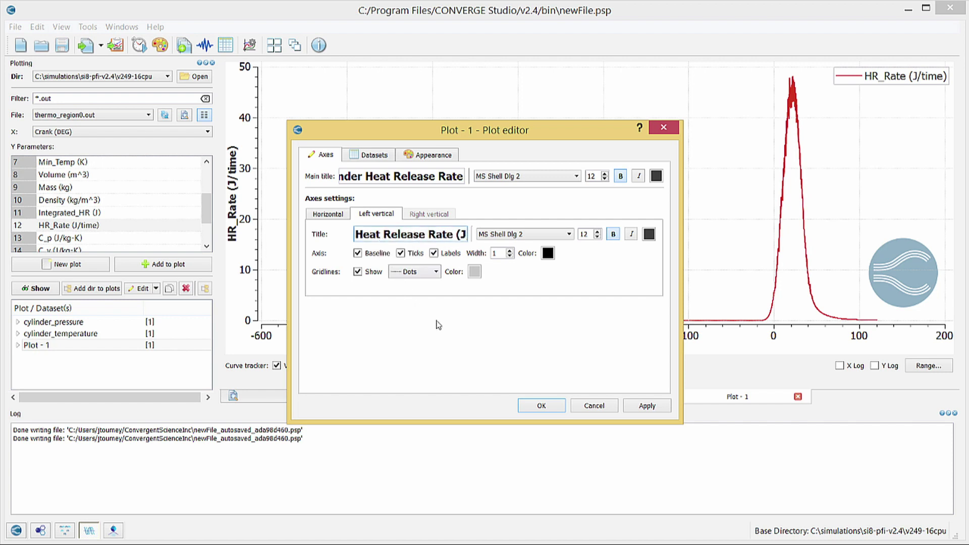
left_click(537, 409)
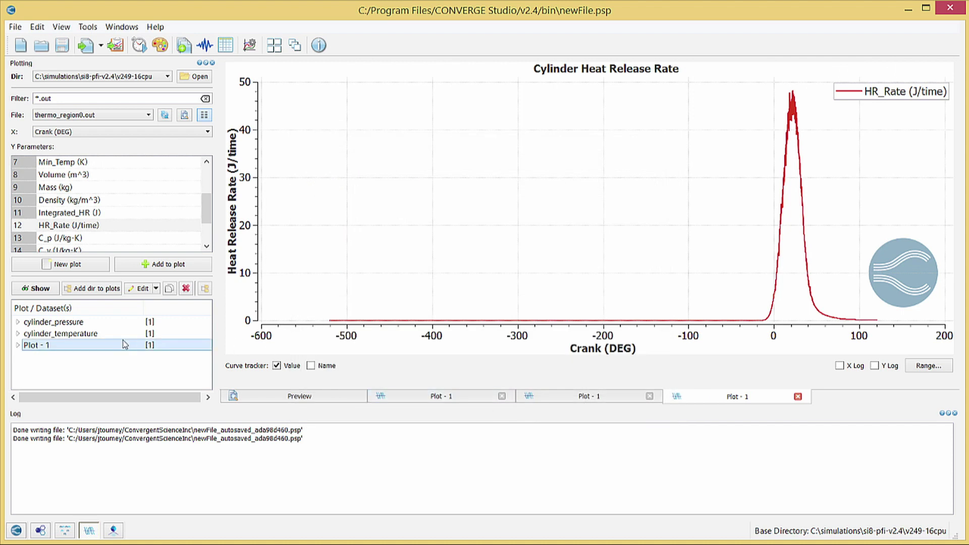
- Rename the heat release plot to 'cylinder_hr_rate'
right_click(75, 351)
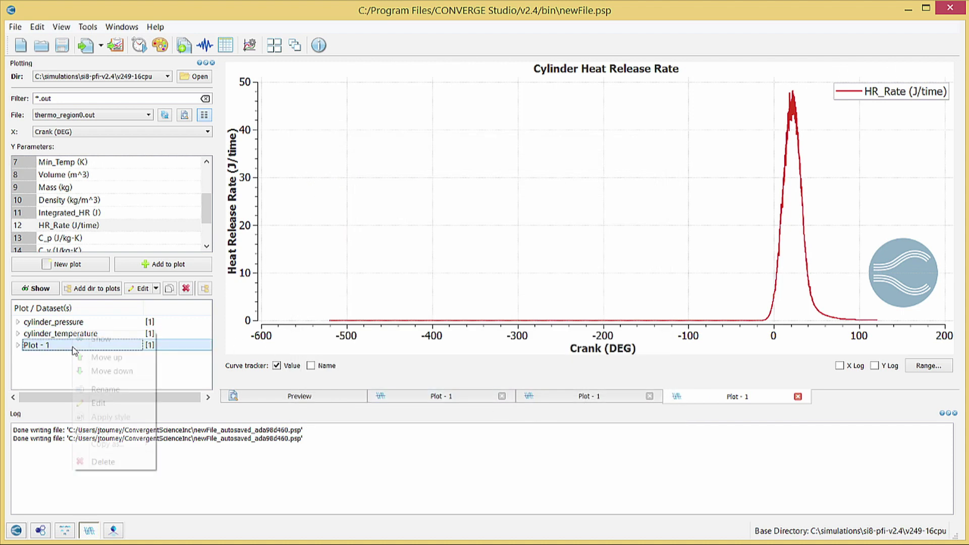
left_click(106, 389)
type("cylinder_hr")
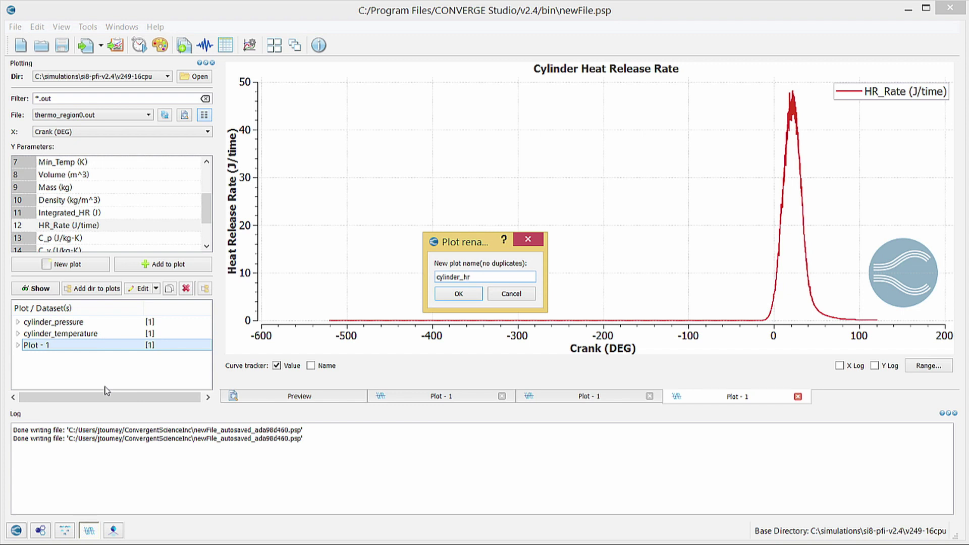
type("_rate")
left_click(465, 295)
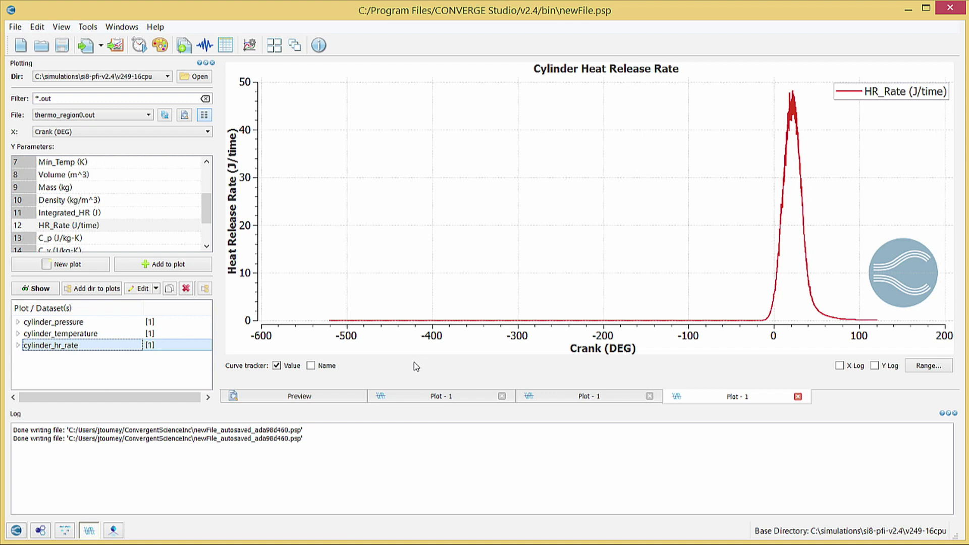
- Create and display a new plot of Integrated_HR against crank angle
left_click(146, 212)
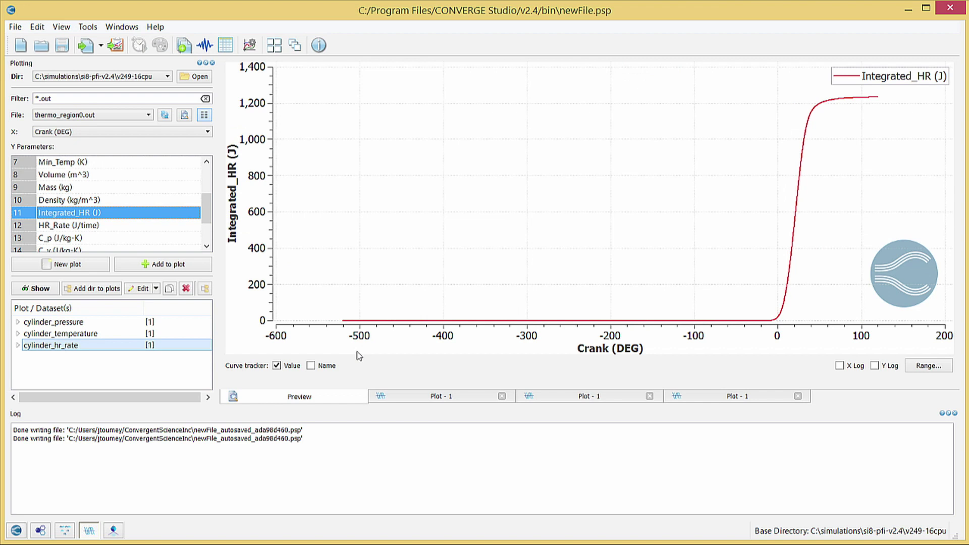
left_click(57, 266)
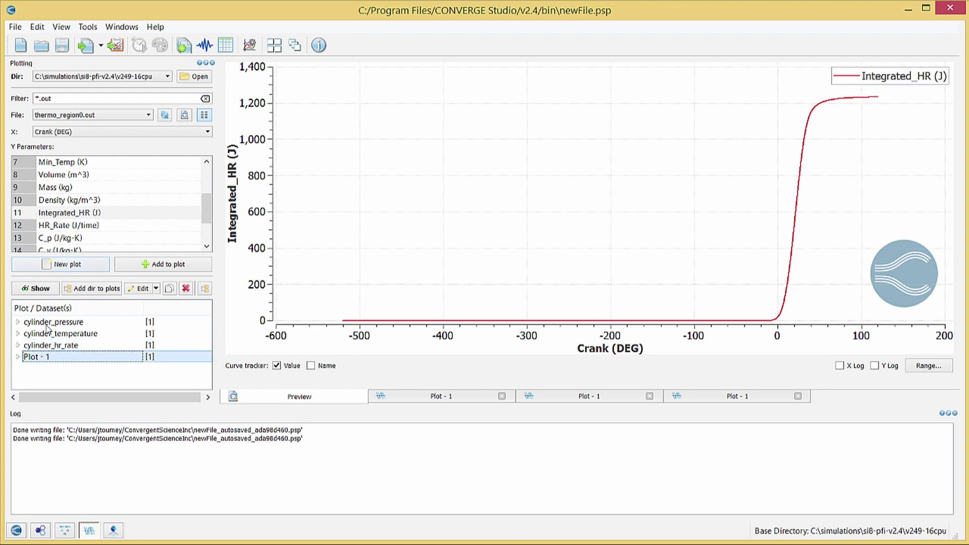
left_click(37, 289)
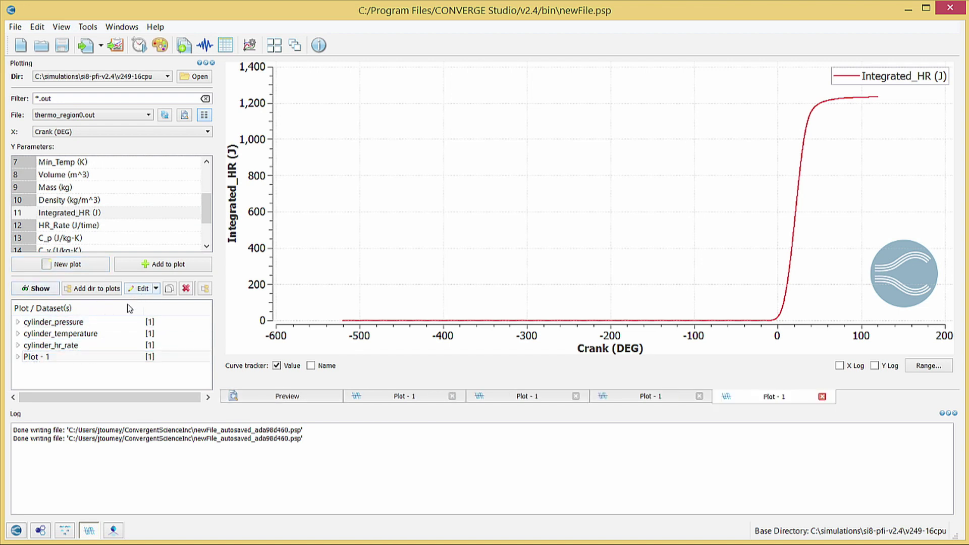
- Title it 'Cylinder Integrated HR' and label the vertical axis 'Integrated HR (J)'
left_click(139, 288)
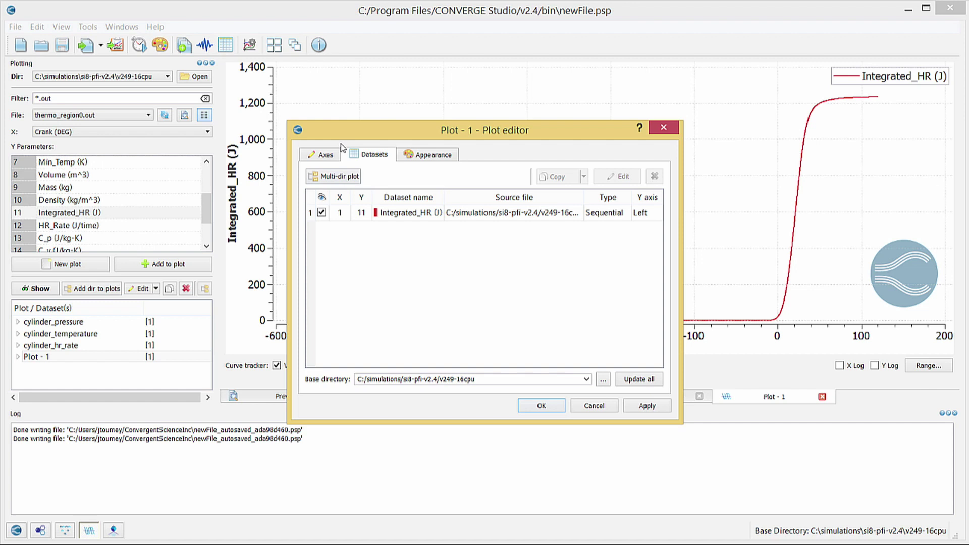
left_click(326, 156)
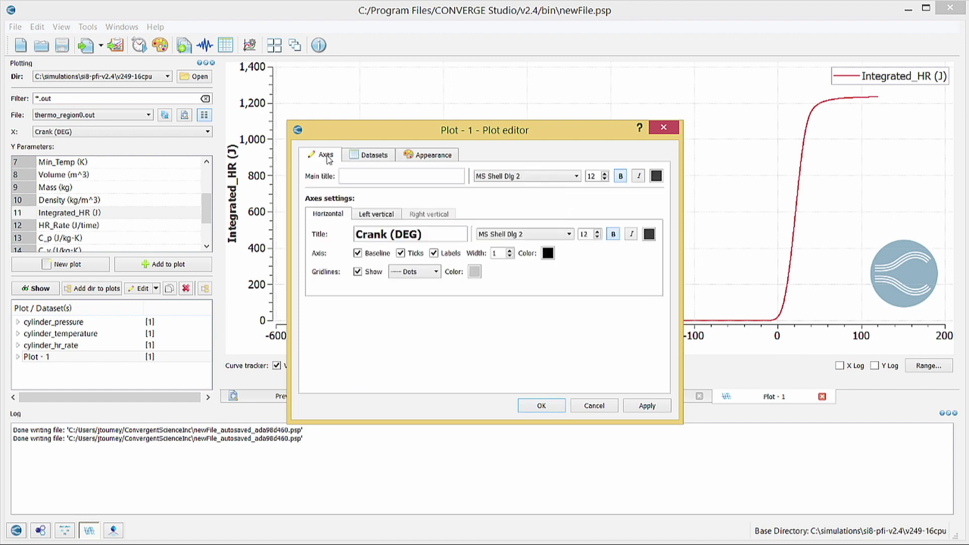
left_click(392, 171)
type("Cylinder Integrate")
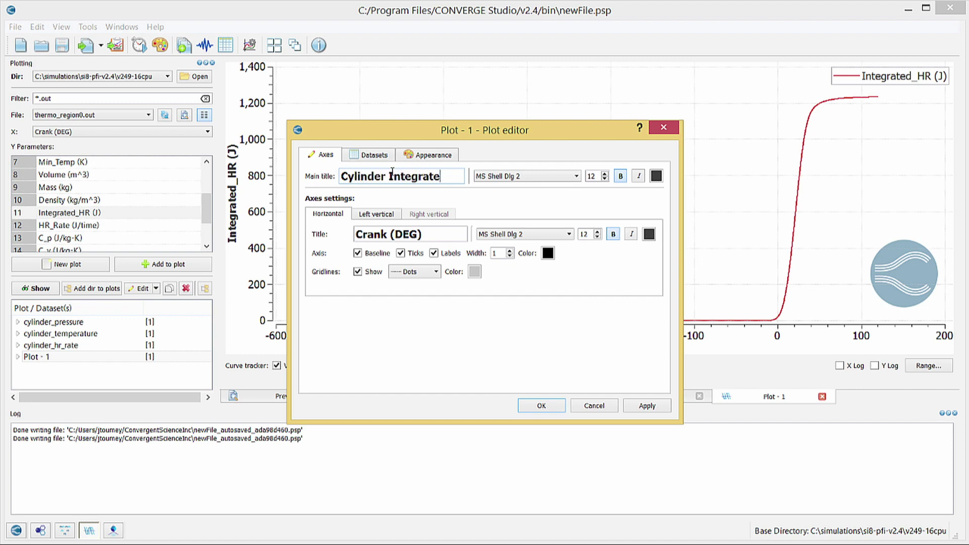
type("d HR")
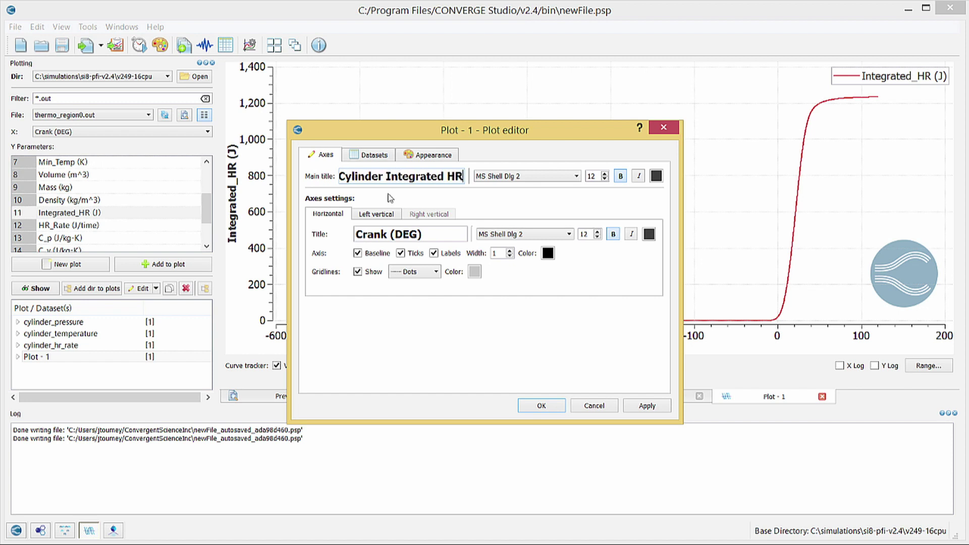
left_click(383, 214)
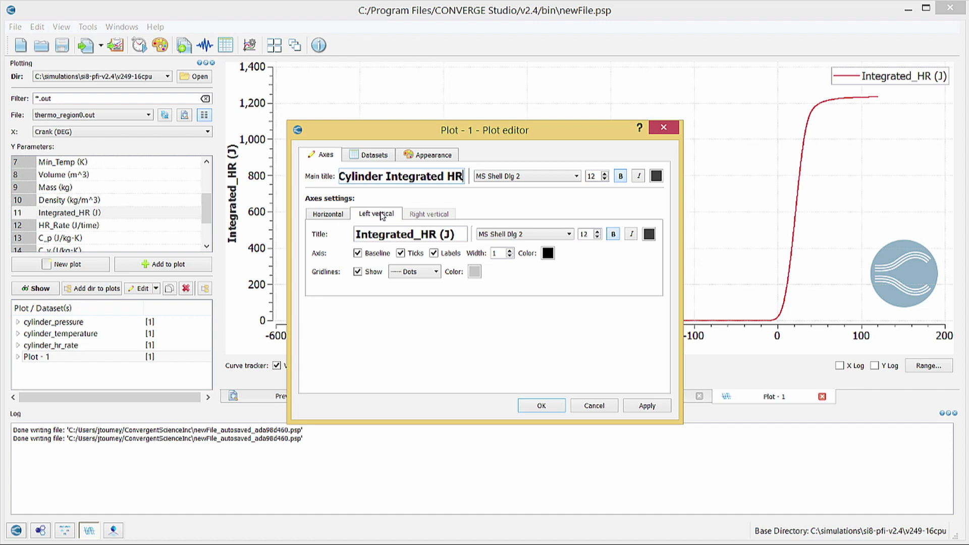
left_click(422, 232)
key("BackSpace")
left_click(530, 404)
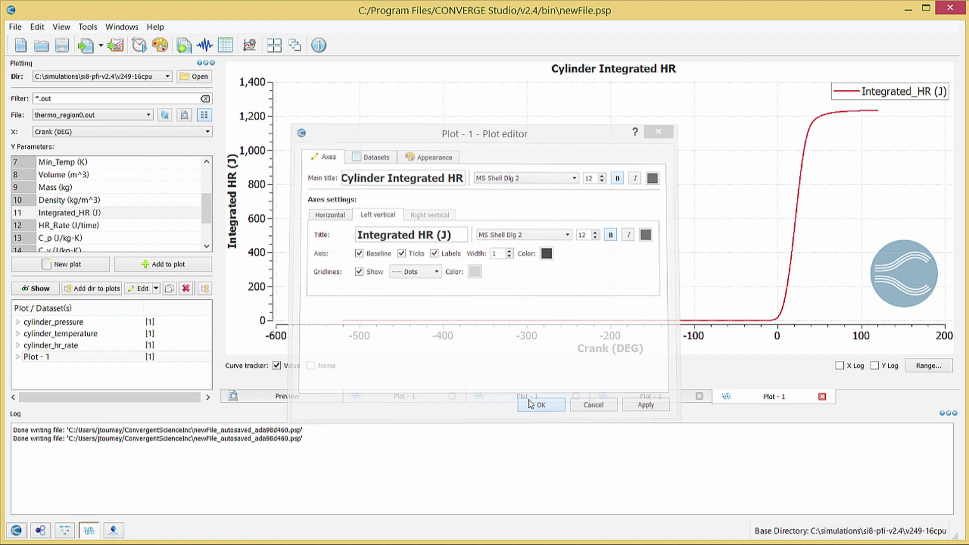
- Rename the Plot - 1 entry to cylinder_integrated_hr
right_click(73, 356)
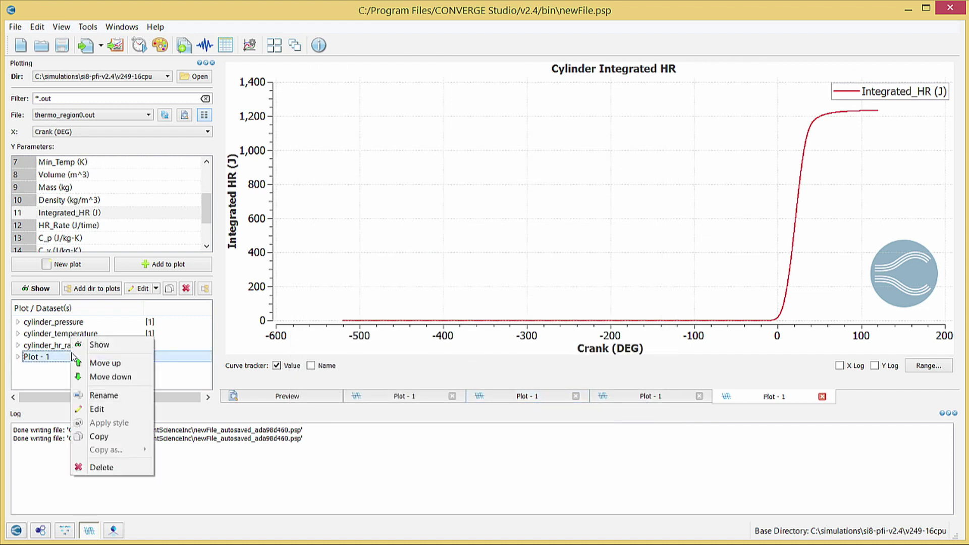
left_click(98, 395)
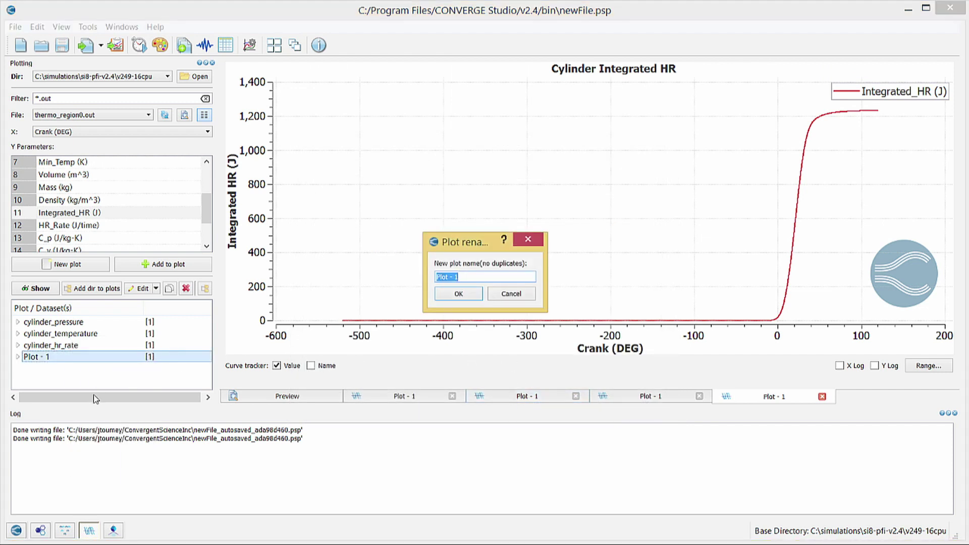
type("cylinder_integrated_hr")
left_click(457, 296)
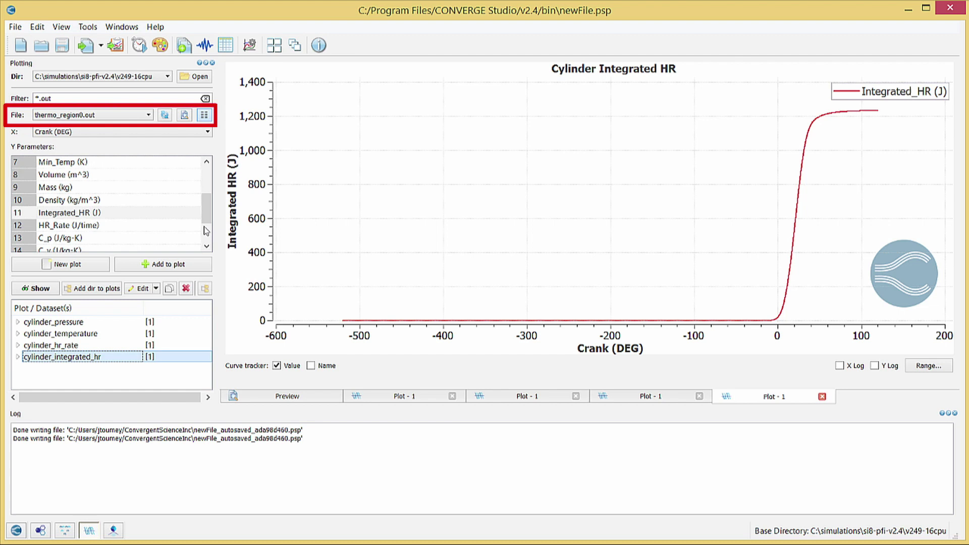
- Load mixing_region0.out and preview Phi_Mean together with Rct_Phi_Mean against Crank (DEG)
left_click(98, 115)
scroll(100, 166, "up", 10)
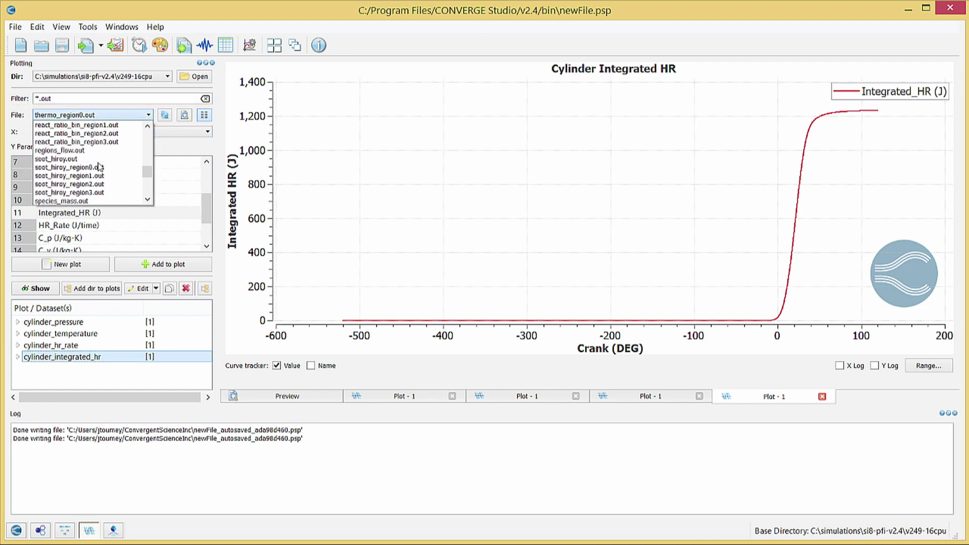
scroll(100, 166, "up", 4)
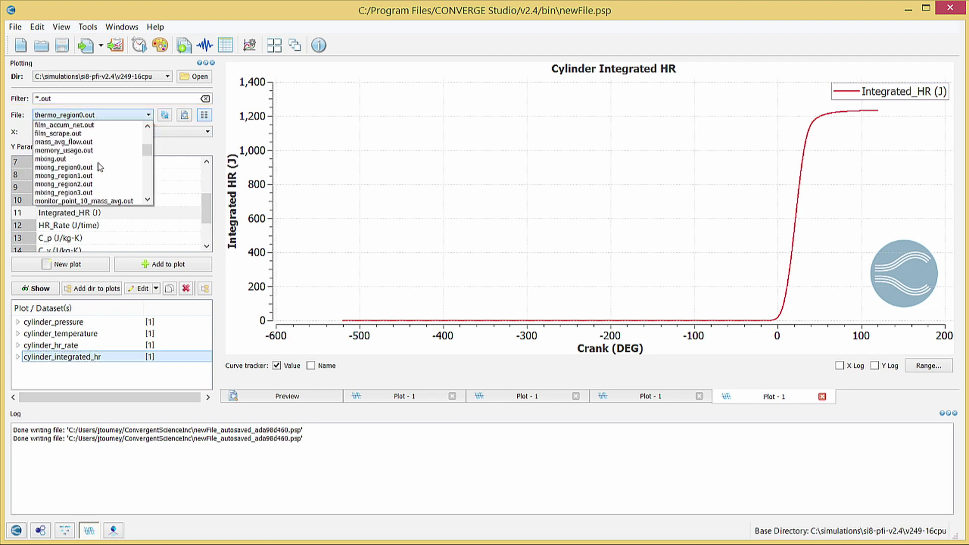
left_click(98, 166)
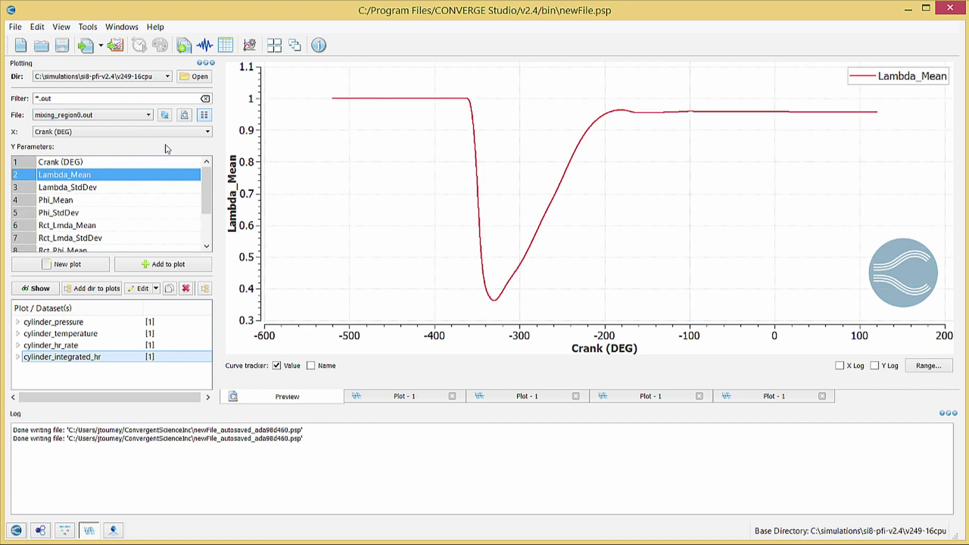
left_click(116, 201)
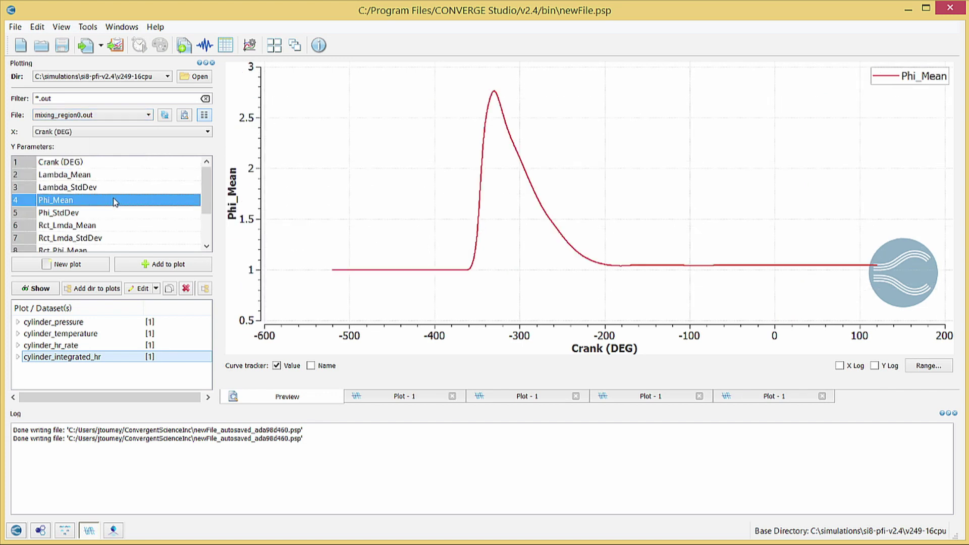
scroll(204, 203, "down", 1)
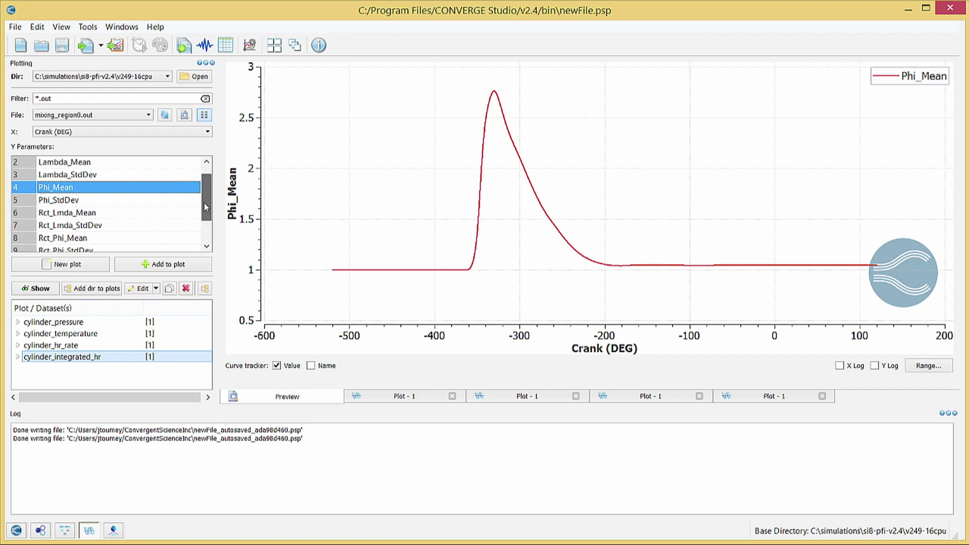
left_click(136, 238, "ctrl")
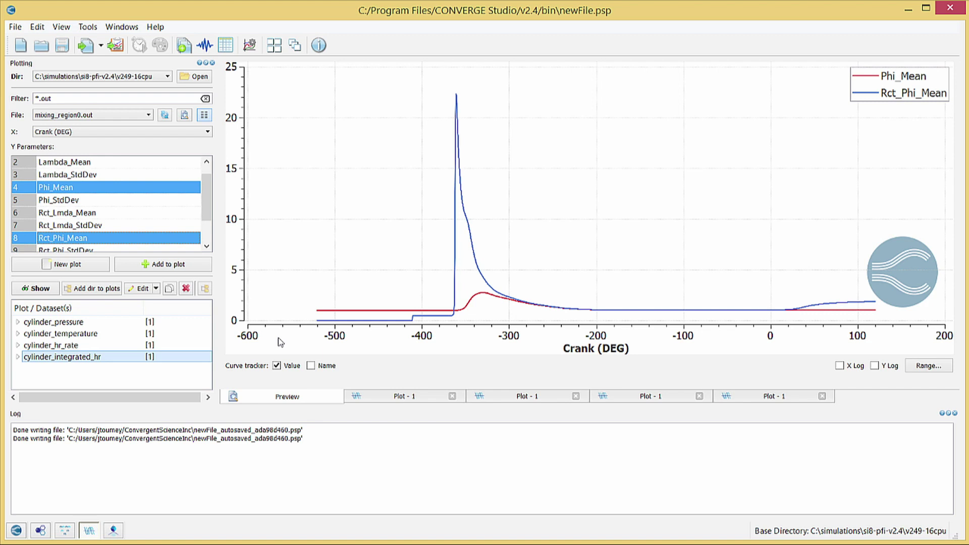
- Create a new plot from the Phi_Mean and Rct_Phi_Mean curves and show it in its own tab
left_click(55, 269)
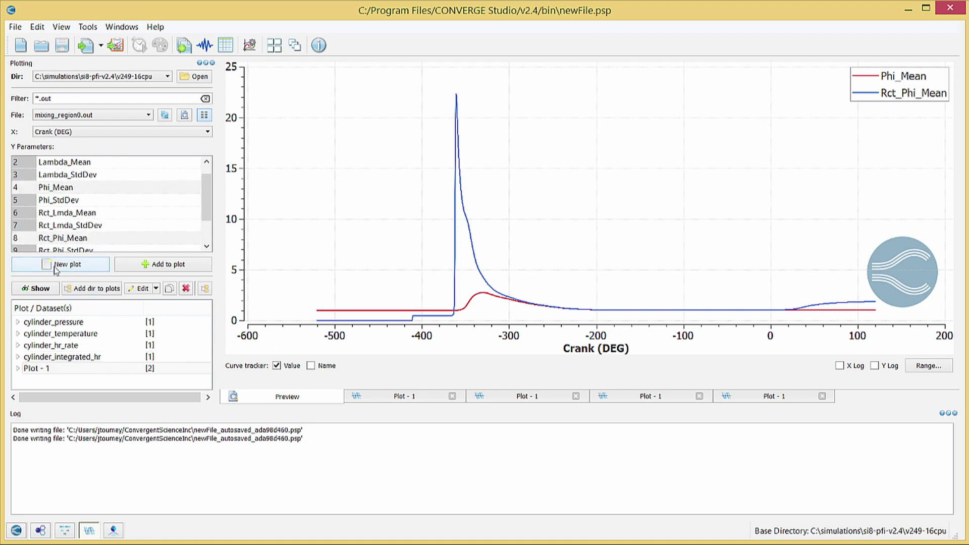
left_click(55, 369)
left_click(53, 292)
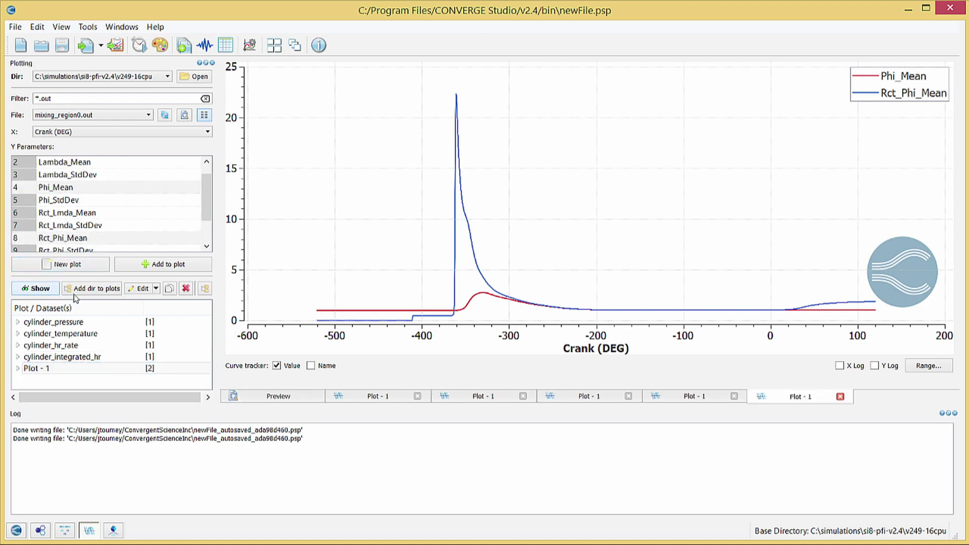
- Title the plot 'Cylinder Equivalence and React Ratio' and label the left axis 'phi, phi_react'
left_click(144, 286)
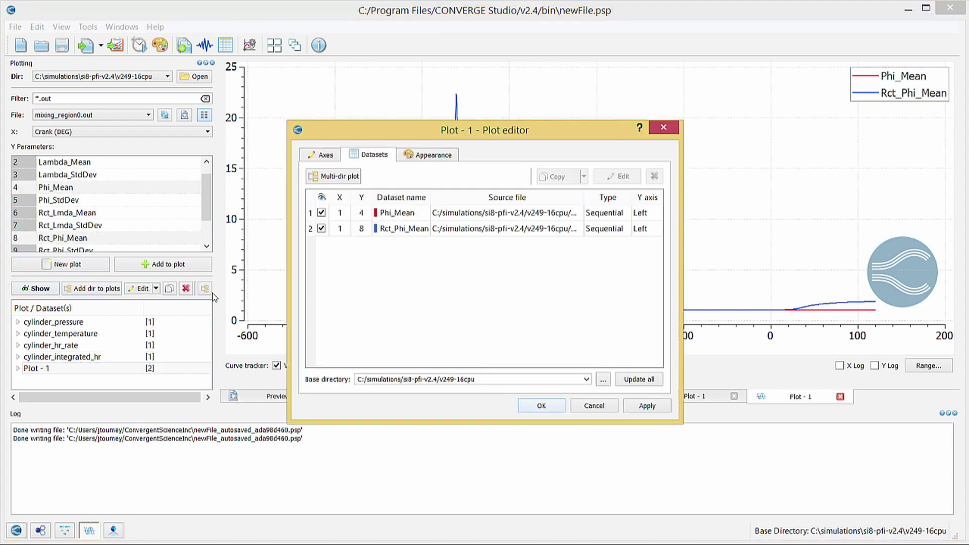
left_click(325, 156)
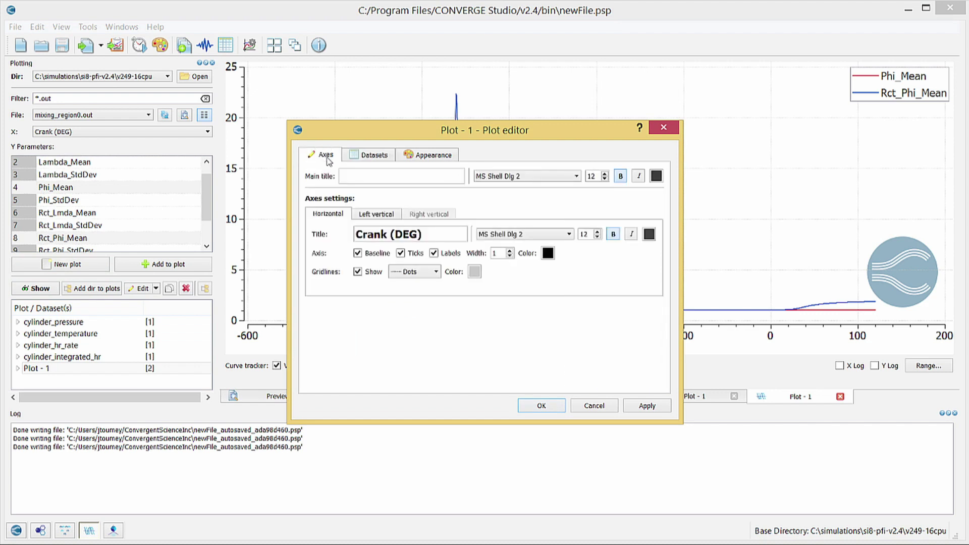
left_click(363, 178)
type("Cylinder ")
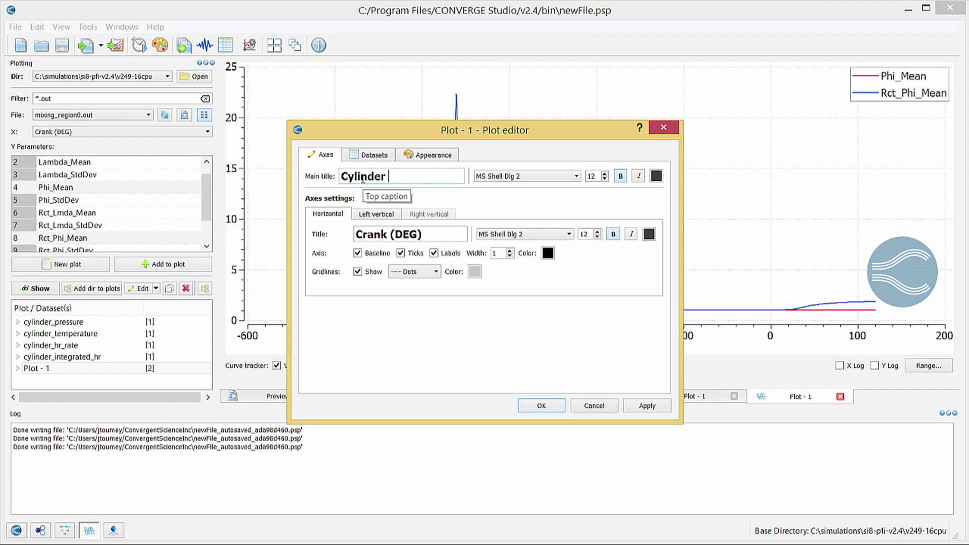
type("Equivalence ")
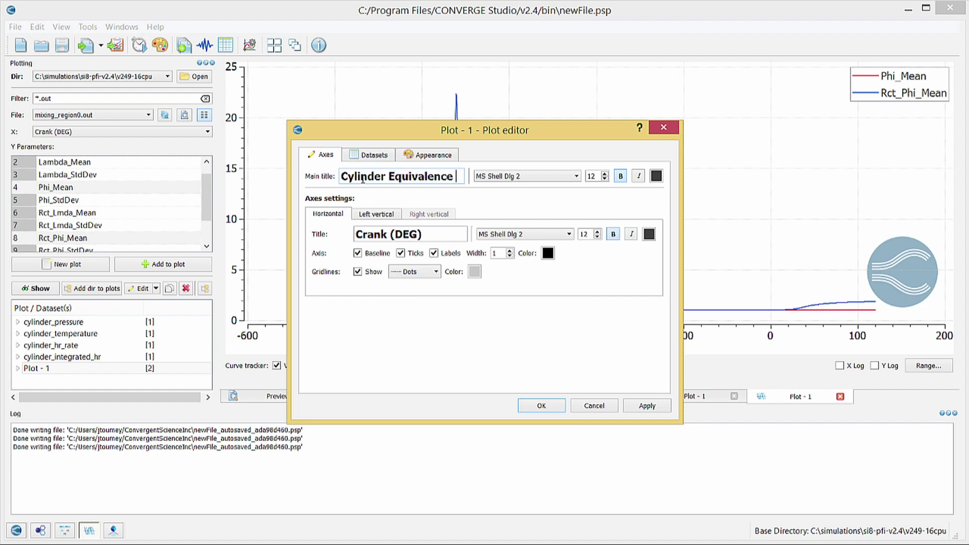
type("and React R")
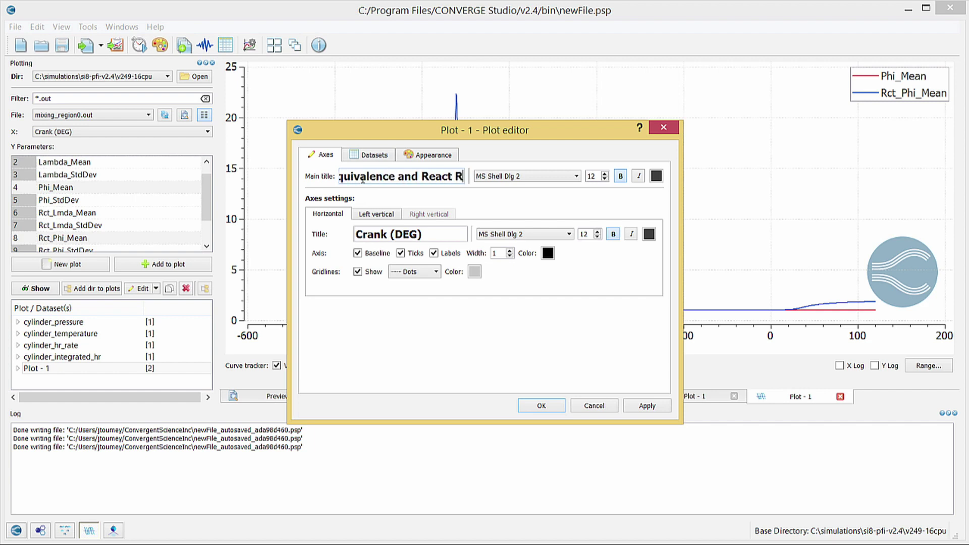
type("atio")
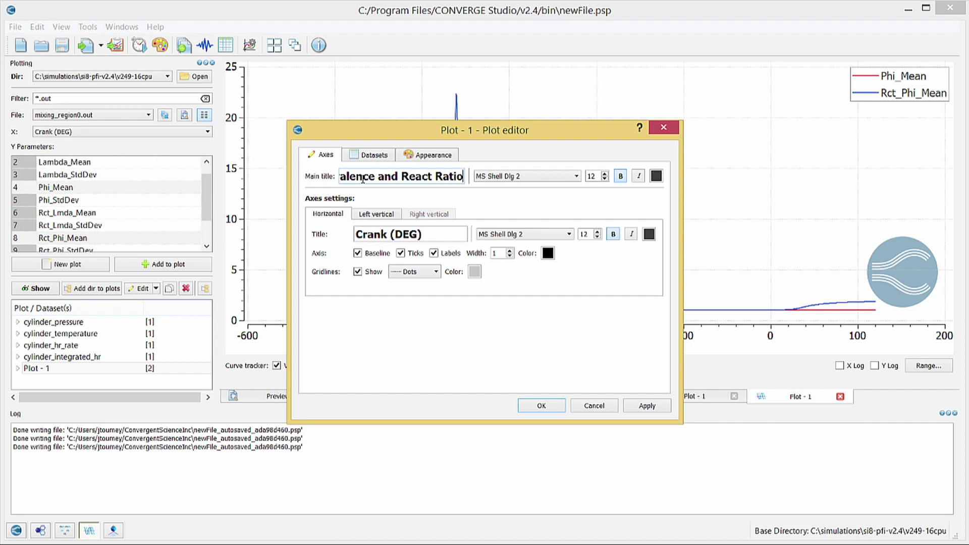
left_click(362, 217)
left_click(382, 236)
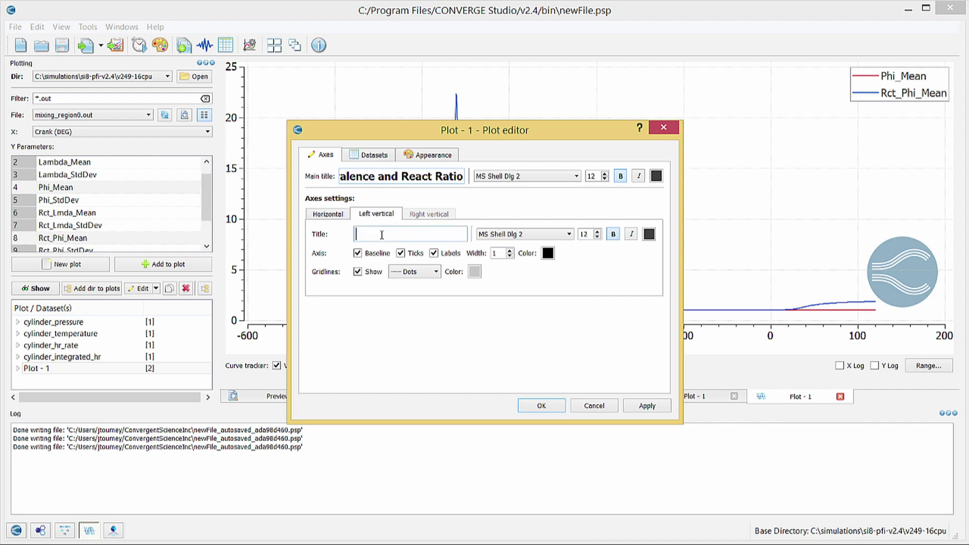
type("phi, phi")
type("_react")
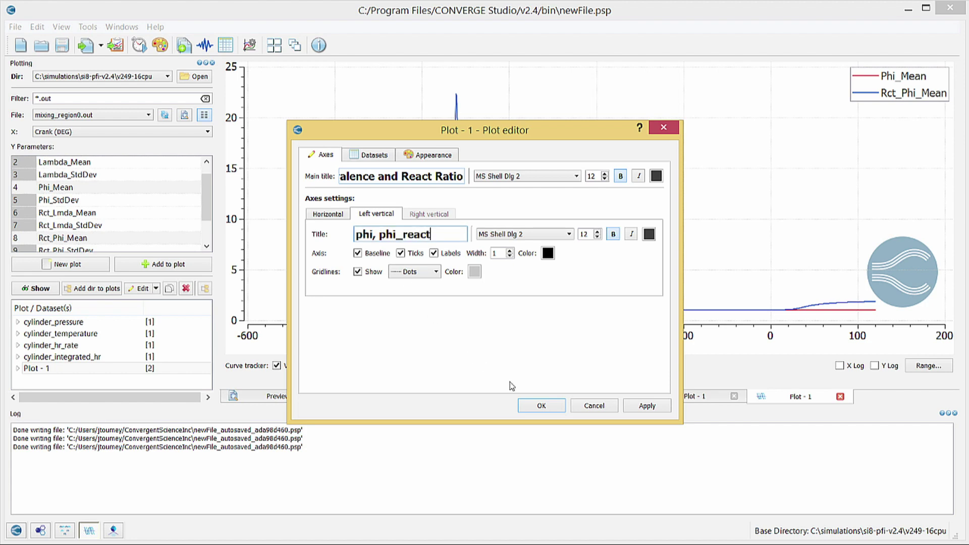
left_click(531, 410)
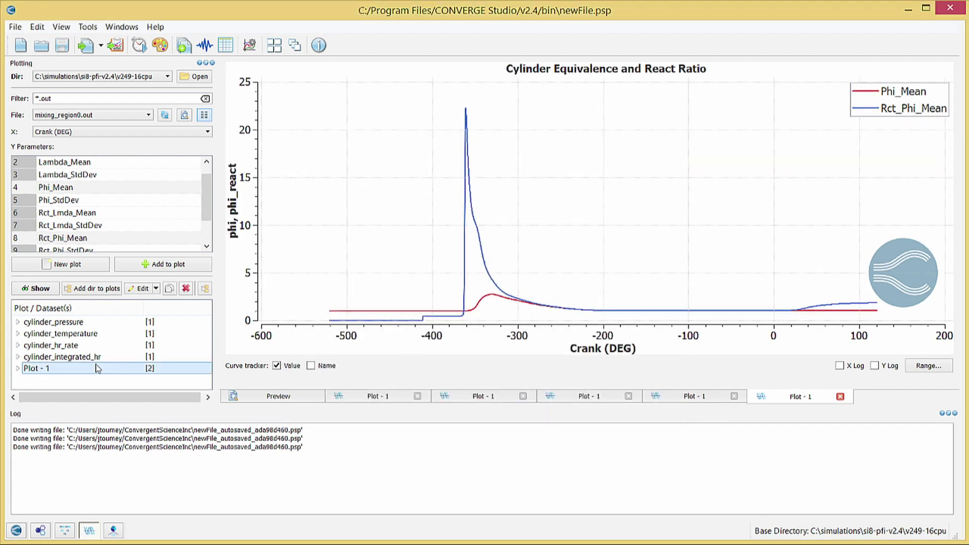
- Rename the new Plot - 1 entry to cylinder_equiv_react_ratio
right_click(88, 364)
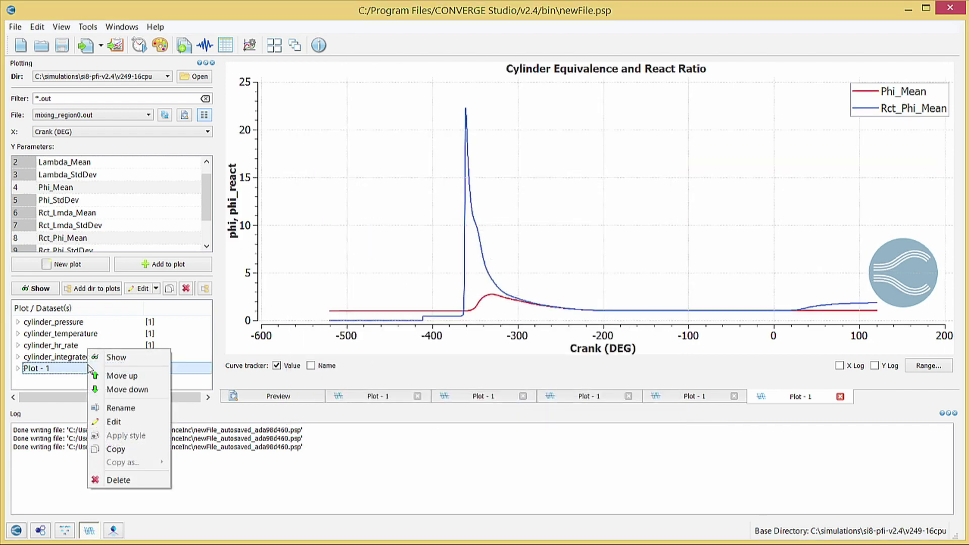
left_click(120, 408)
type("cy")
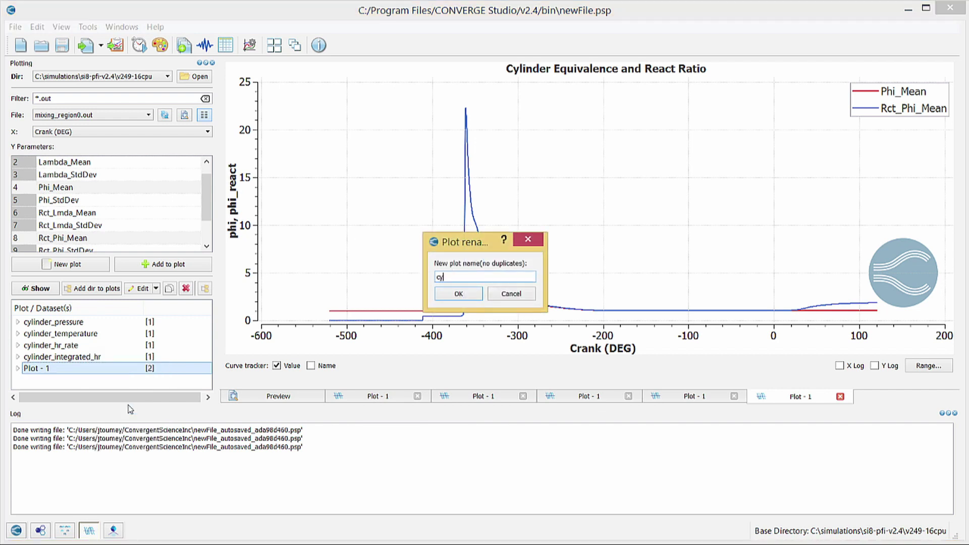
type("linder_equiv_react_ratio")
left_click(456, 295)
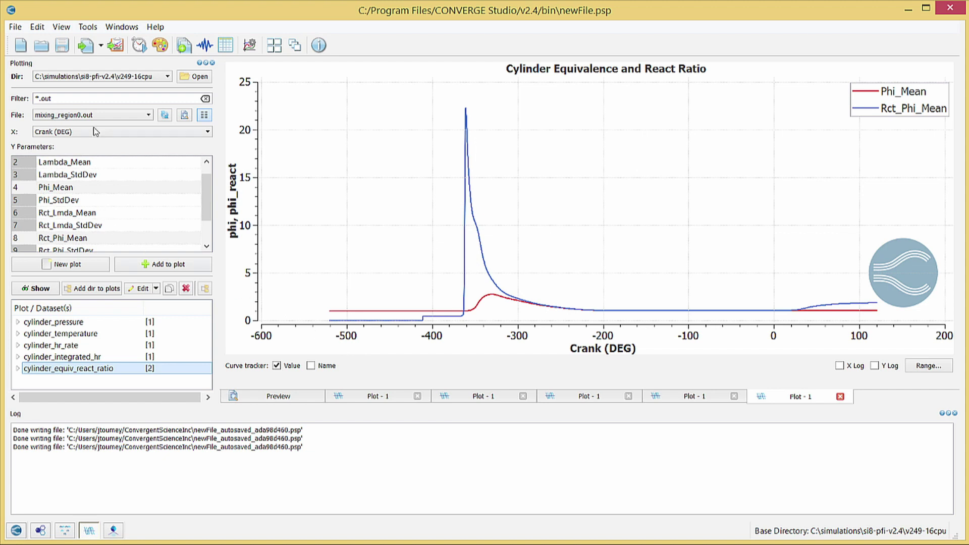
- Load species_mass_region0.out and preview CO2 (kg) together with CO (kg)
left_click(96, 117)
scroll(96, 133, "down", 10)
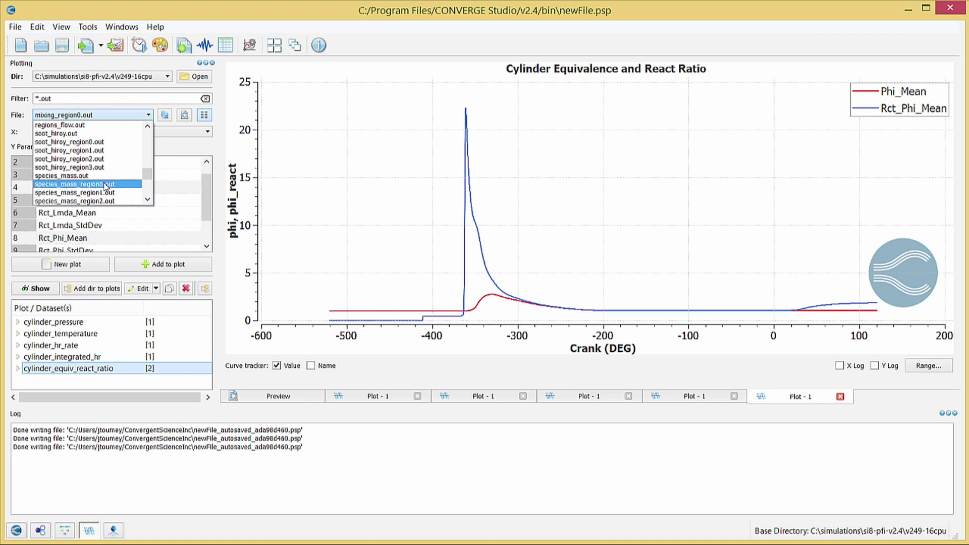
left_click(106, 184)
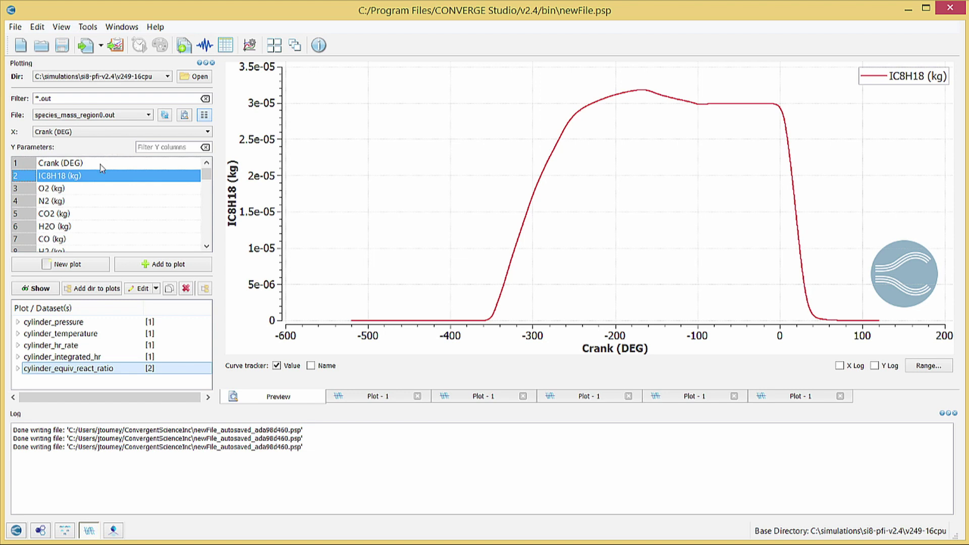
left_click(87, 201)
left_click(82, 213)
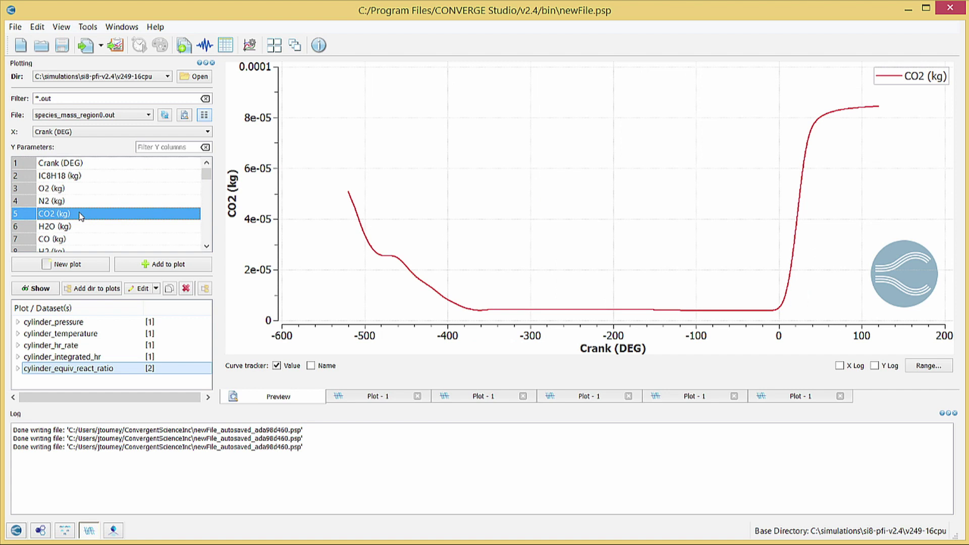
left_click(68, 239, "ctrl")
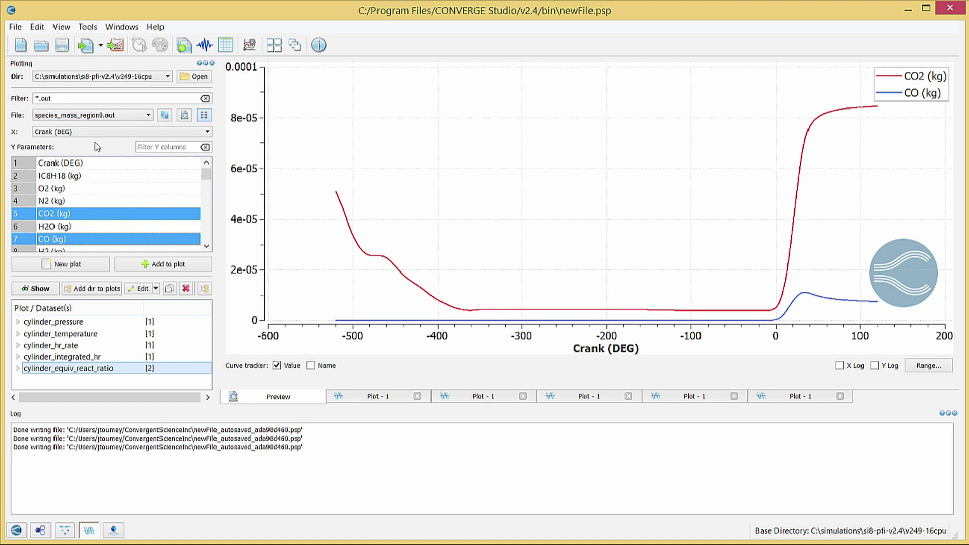
- Create a CO2/CO plot titled 'Cylinder CO2 and CO Mass' with left axis labelled 'Mass (kg)'
left_click(87, 267)
left_click(64, 382)
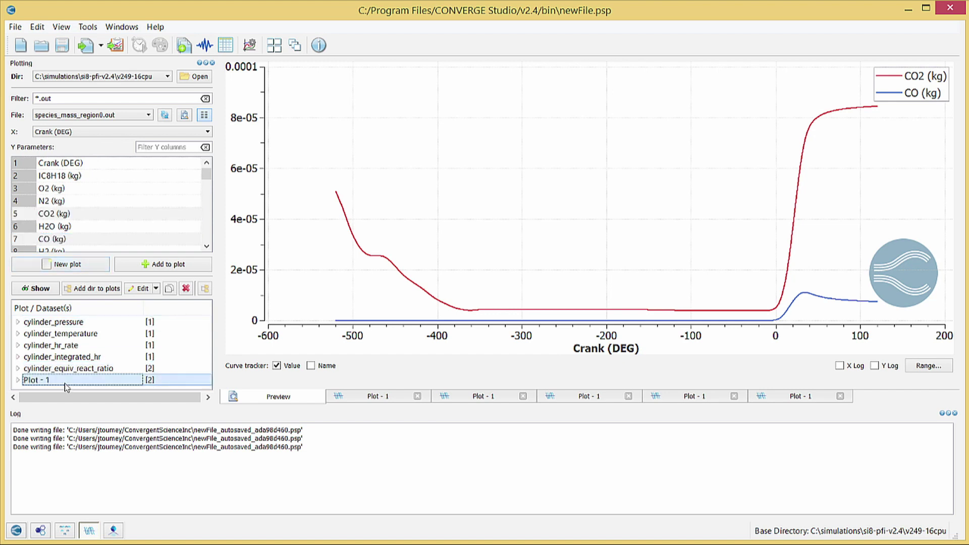
left_click(143, 288)
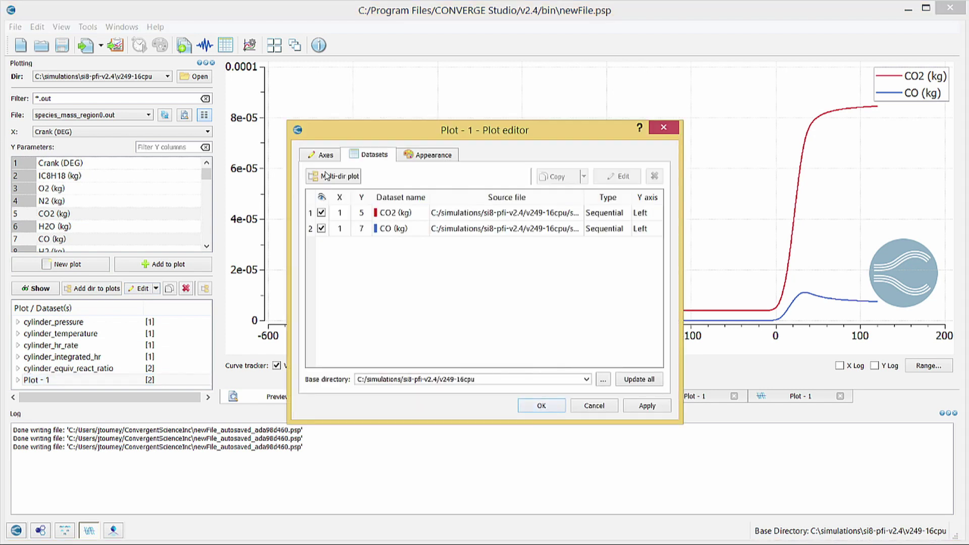
left_click(324, 154)
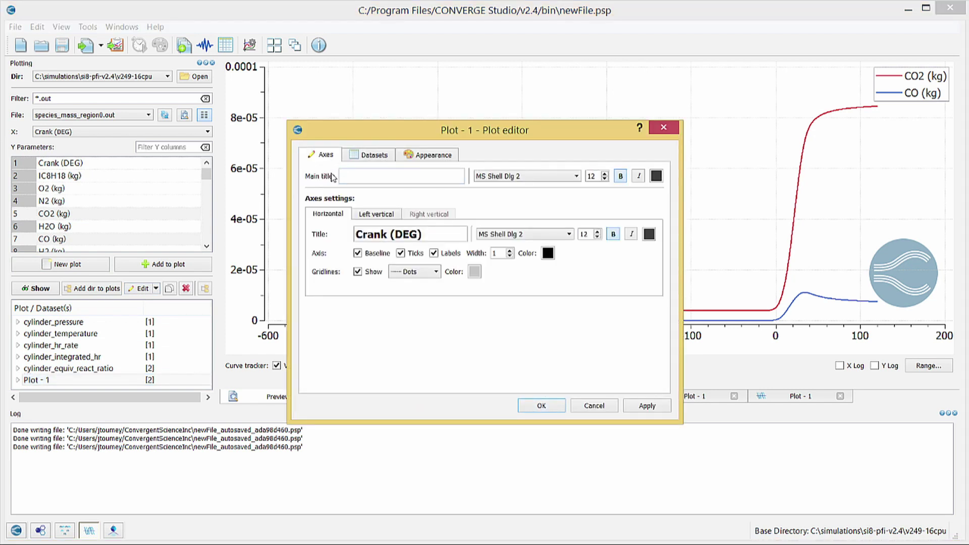
left_click(356, 176)
type("Cylinder CO2 and CO M")
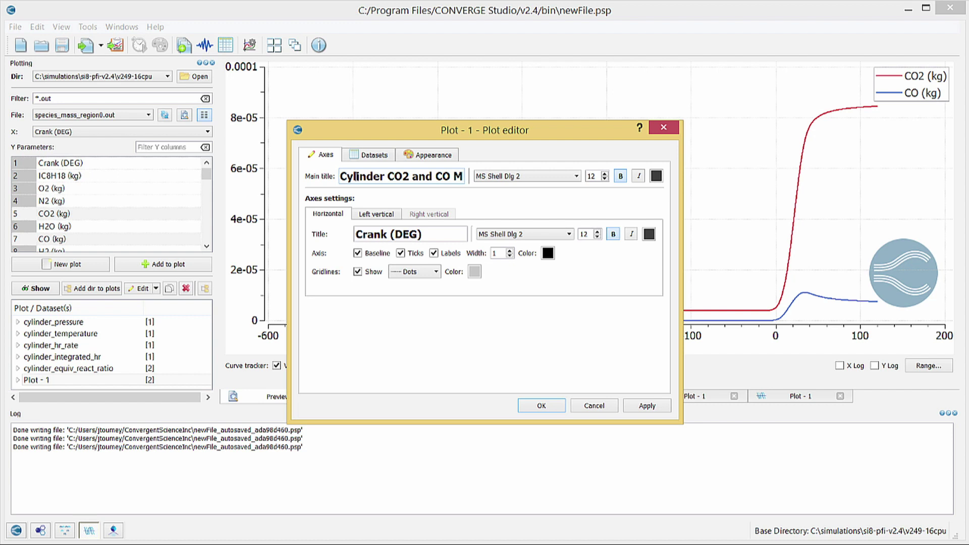
type("ass")
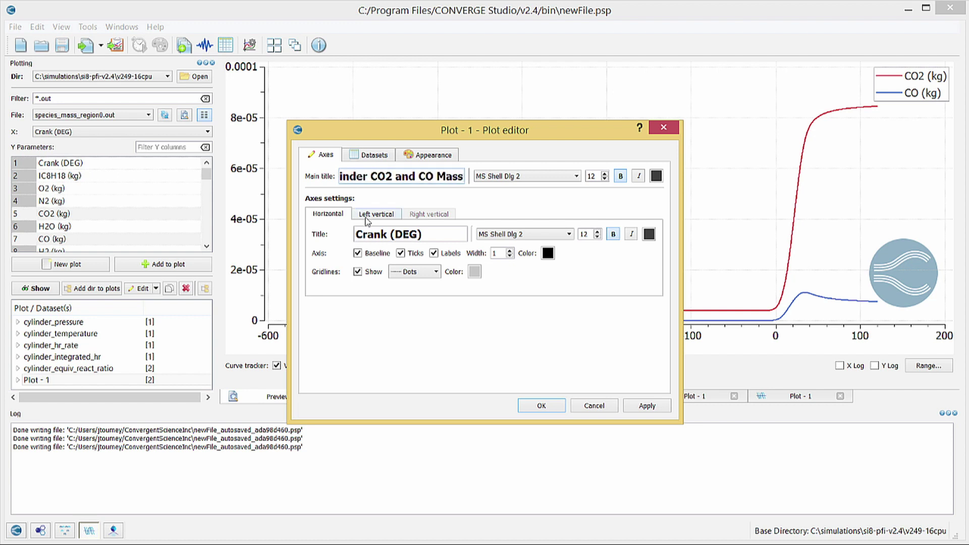
left_click(367, 218)
left_click(371, 236)
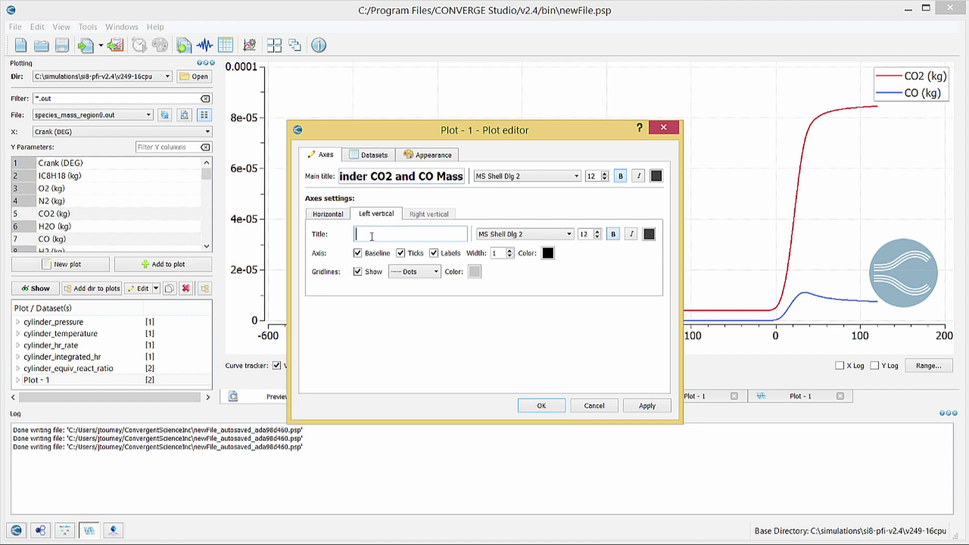
type("Mass (kg)")
left_click(541, 405)
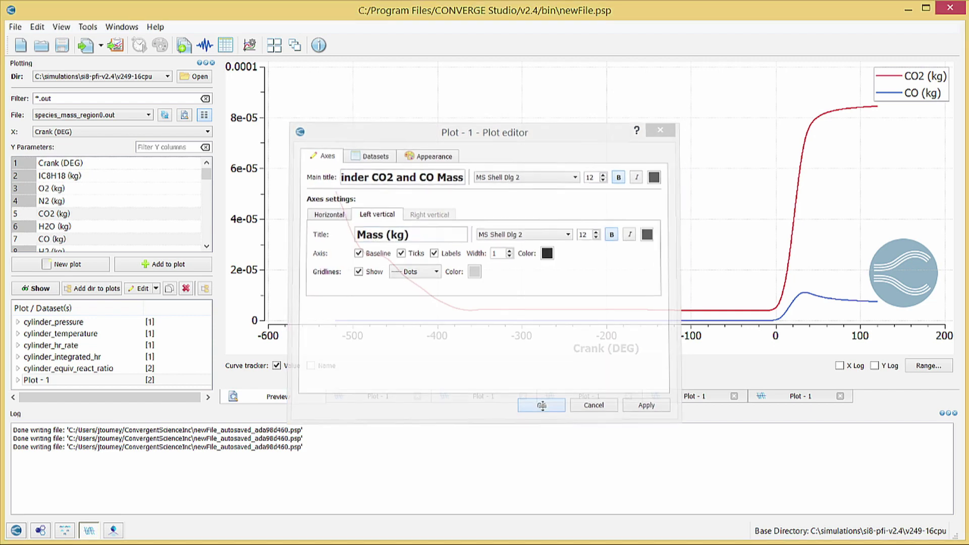
left_click(86, 379)
- Rename the new Plot - 1 entry to cylinder_co2_co_mass
right_click(87, 379)
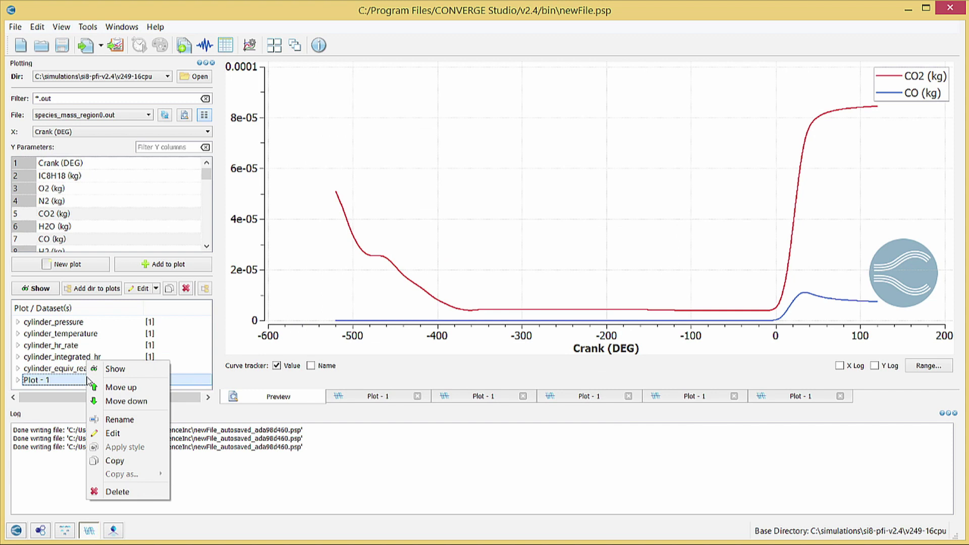
left_click(117, 419)
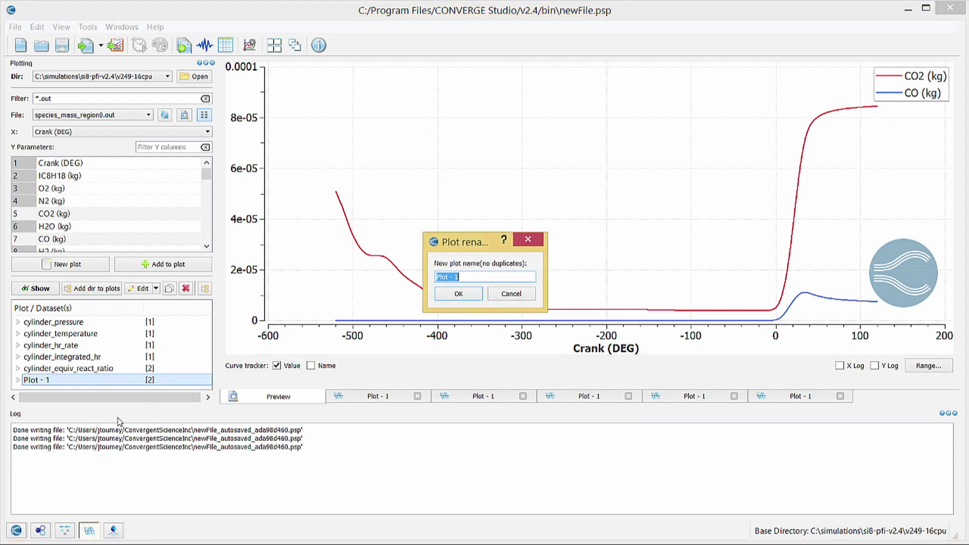
type("cylinder_co2_co_mass")
left_click(457, 294)
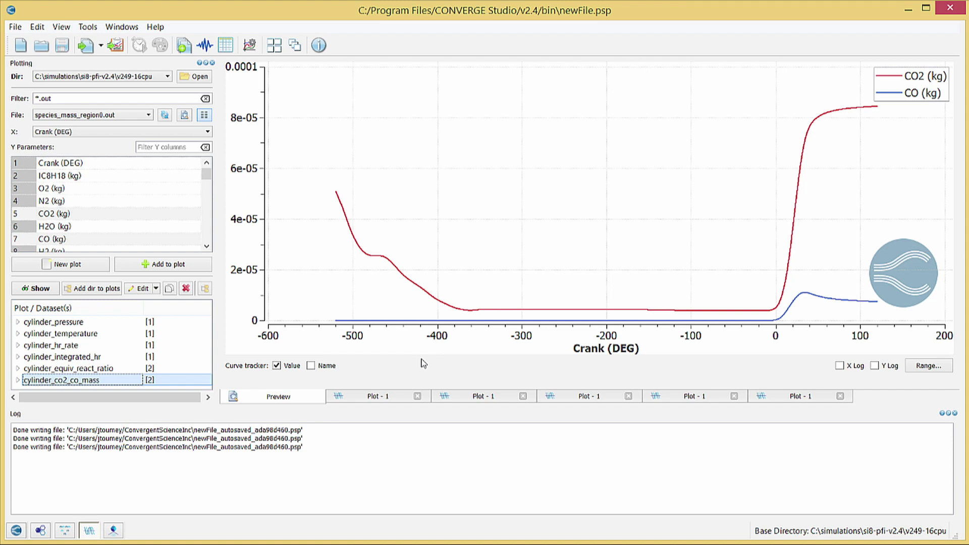
- Load cell_count_ranks.out from the File list to preview Total_Cells against crank angle
left_click(103, 116)
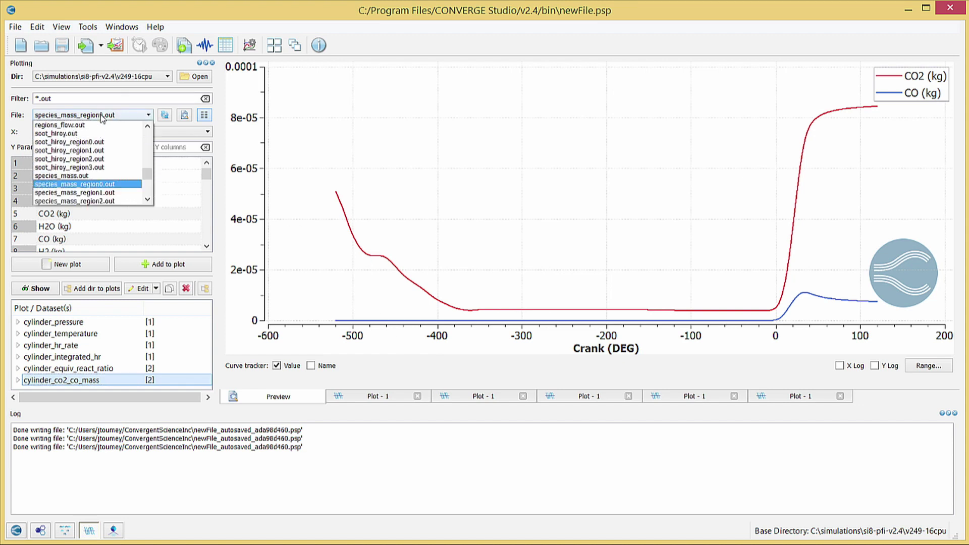
scroll(104, 146, "up", 15)
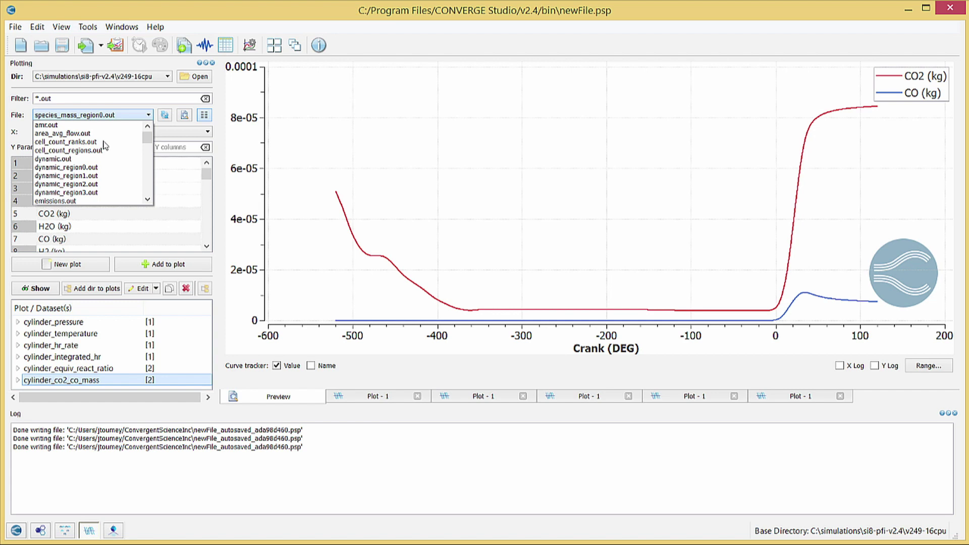
left_click(105, 142)
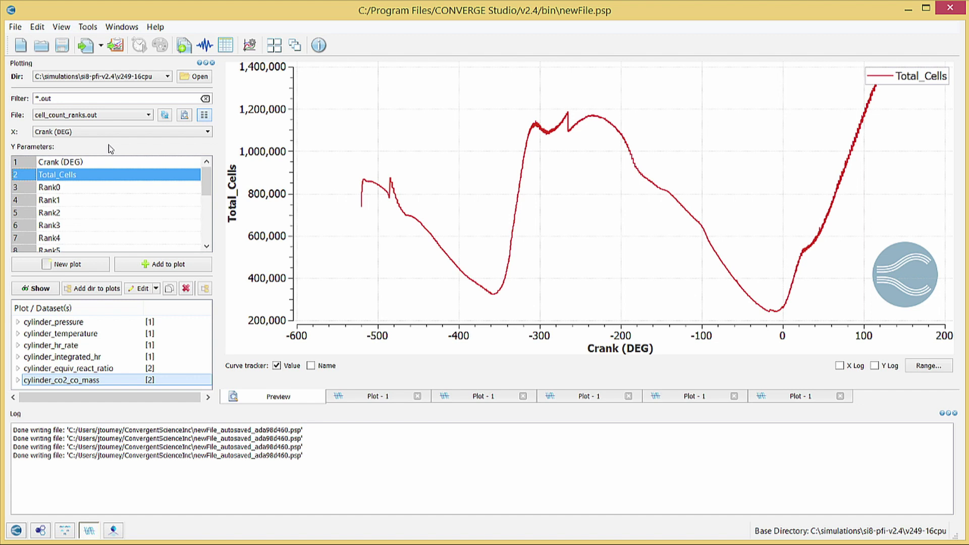
- Select Rank0 through Rank15 in Y Parameters to overlay all per-rank cell counts
left_click(79, 189)
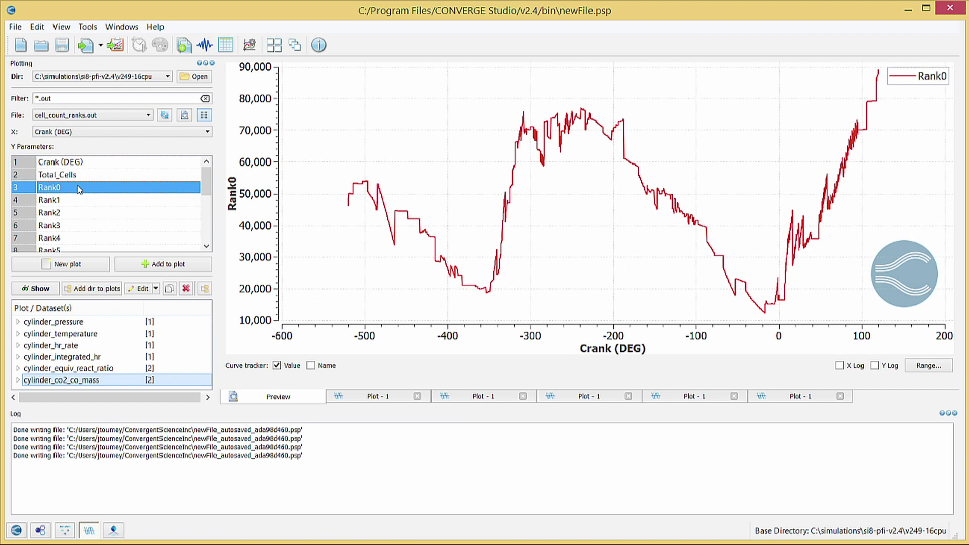
scroll(80, 189, "down", 4)
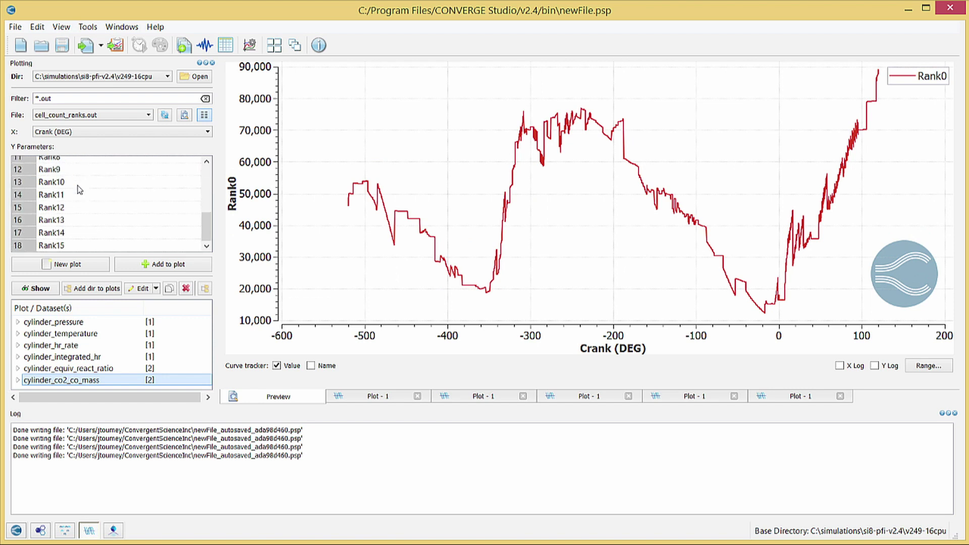
left_click(79, 247, "shift")
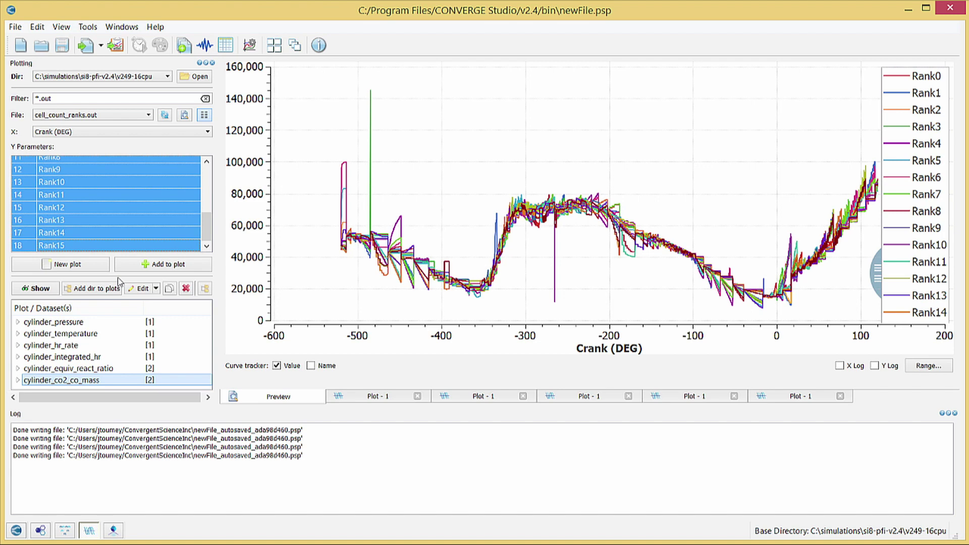
- Export the active plot as PNG image processor_cell_count.png into the v249-16cpu folder
left_click(20, 28)
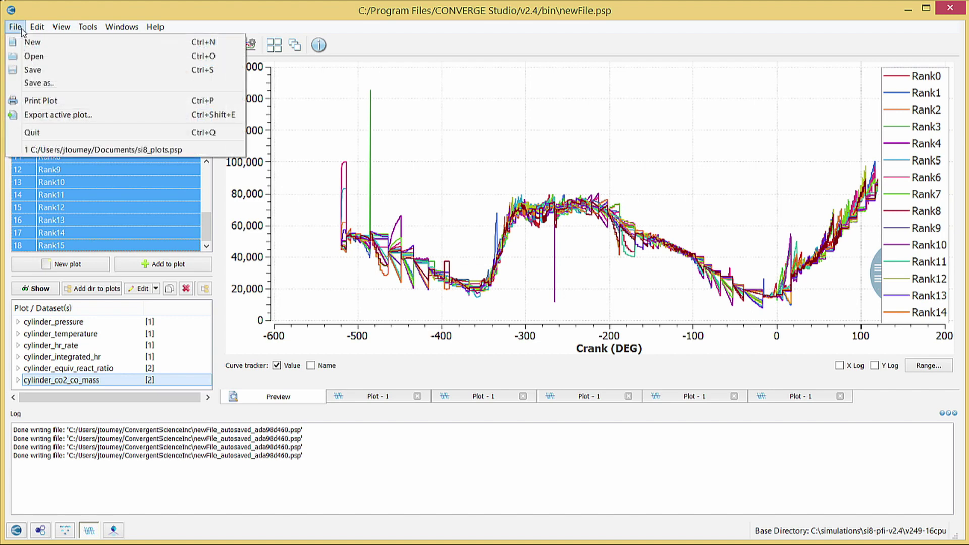
left_click(57, 114)
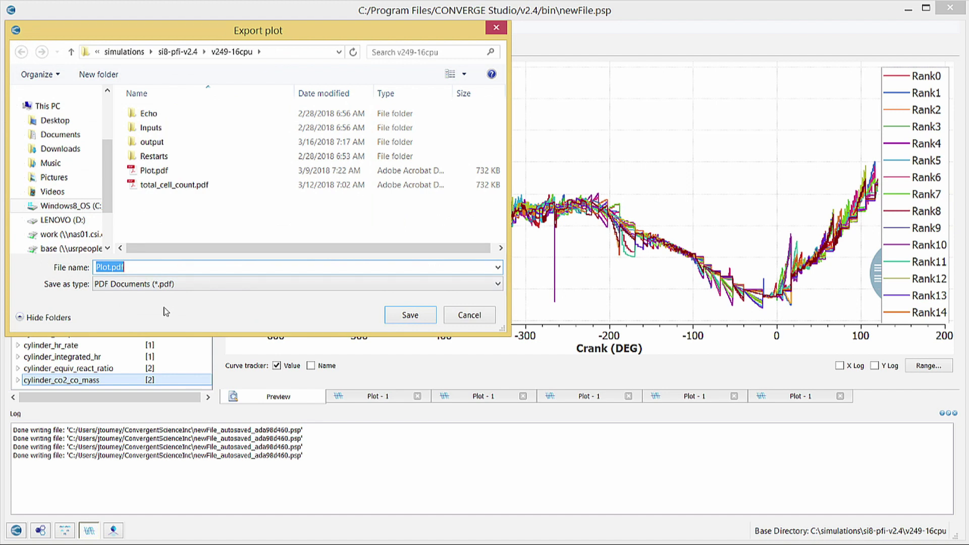
type("processor_cell_count")
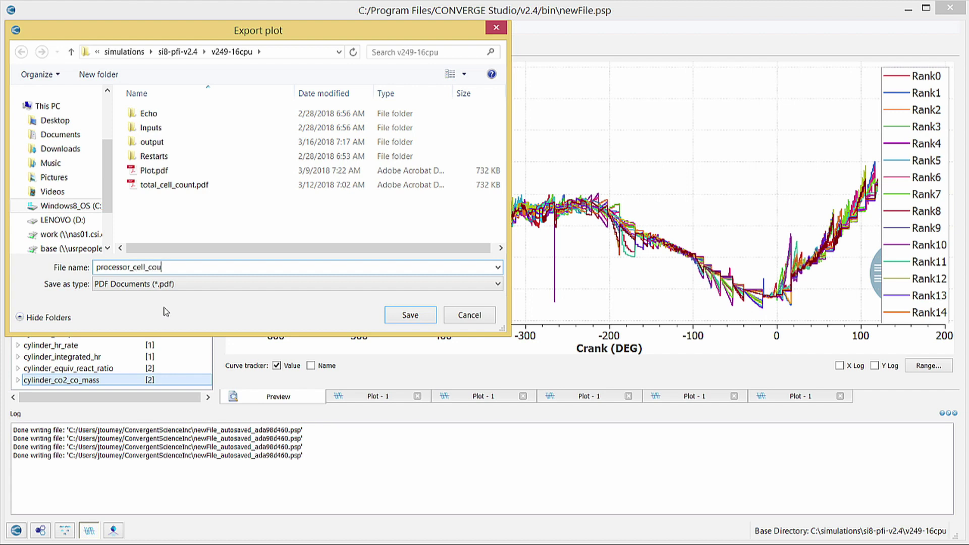
left_click(164, 284)
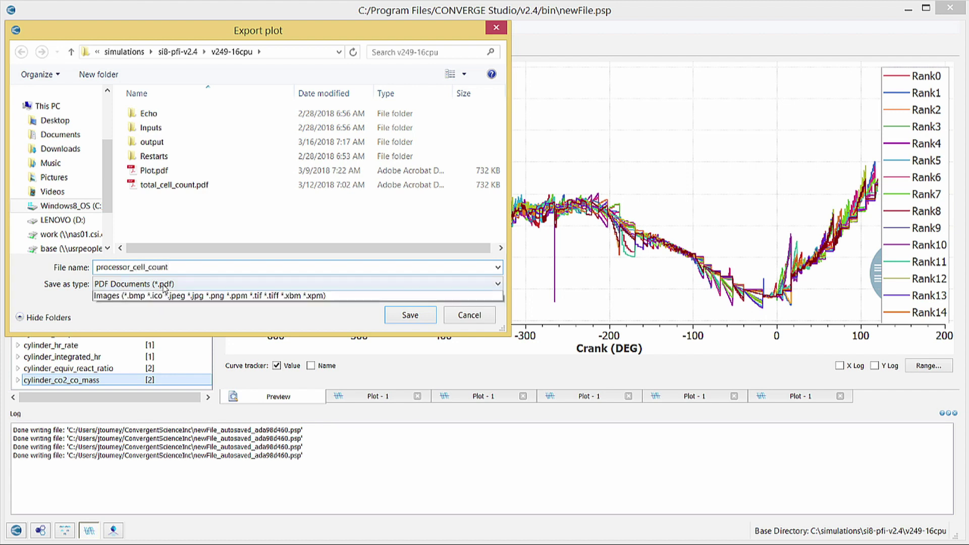
left_click(159, 329)
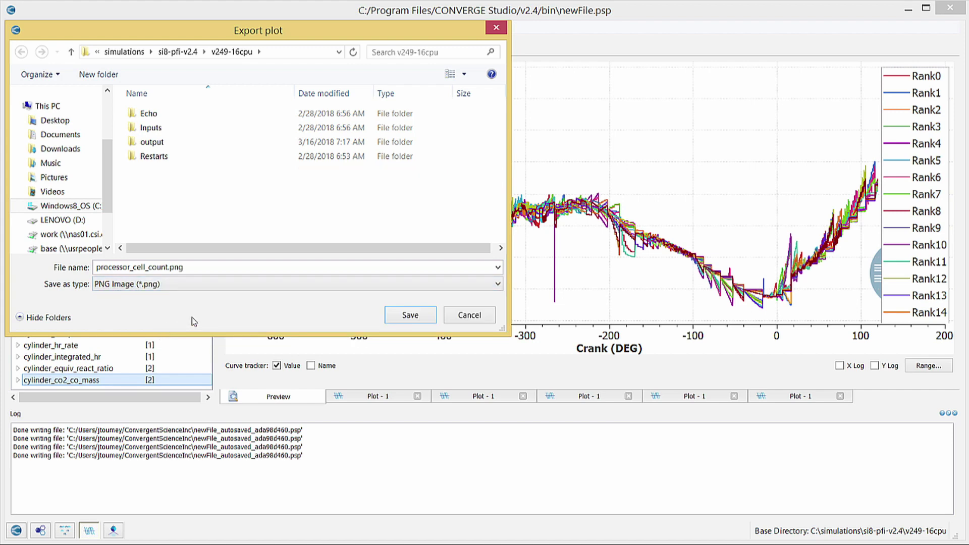
left_click(399, 320)
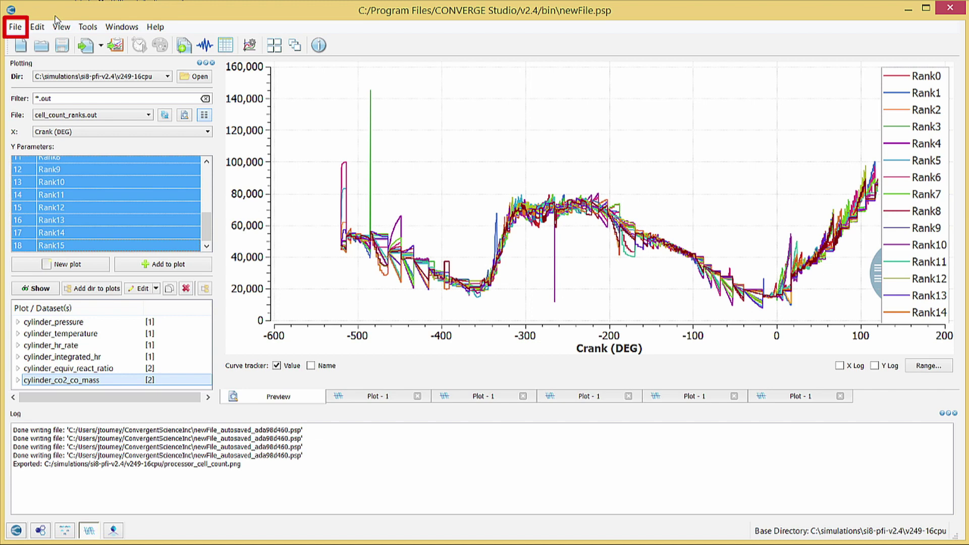
- Start saving the plotting workspace under the new name 'si8_plots' in the si8-pfi-v2.4 folder
left_click(16, 27)
left_click(51, 84)
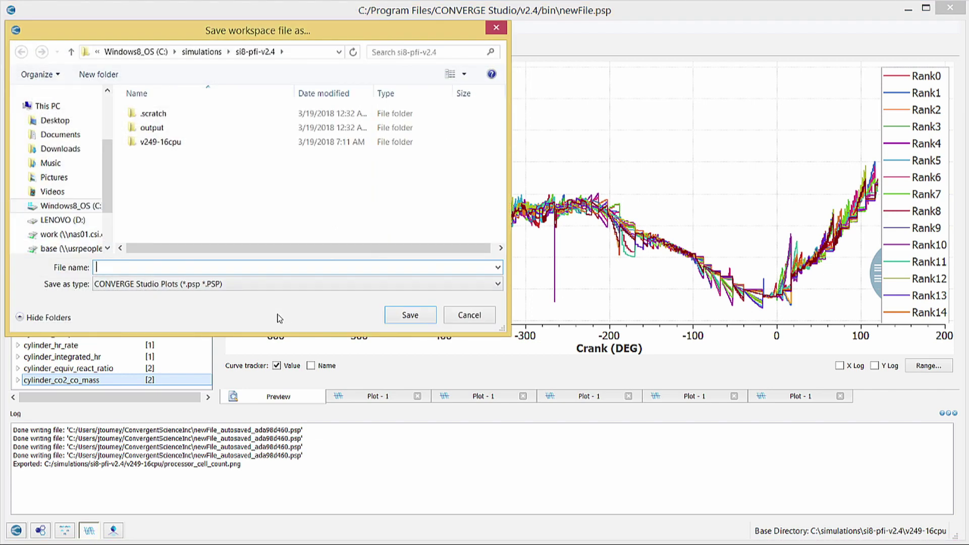
type("s")
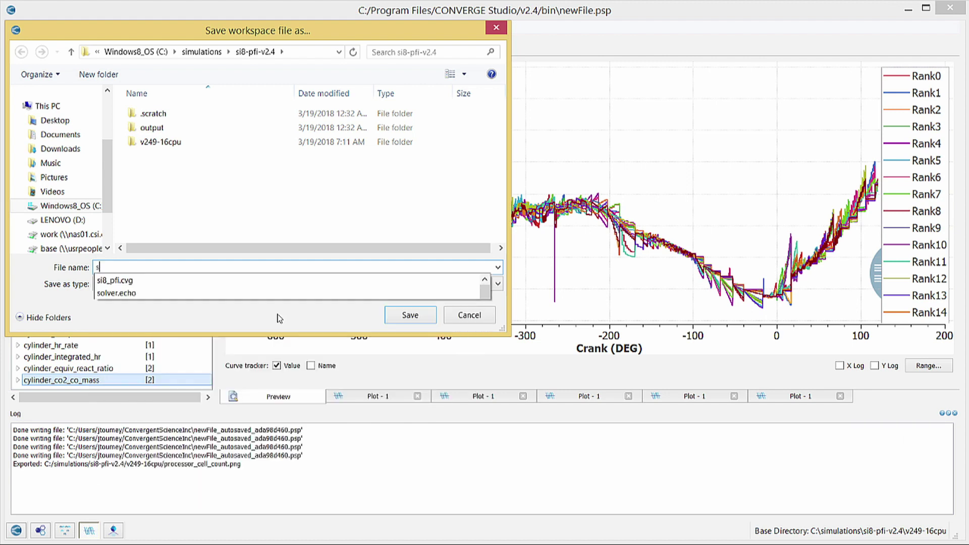
type("i8_plots")
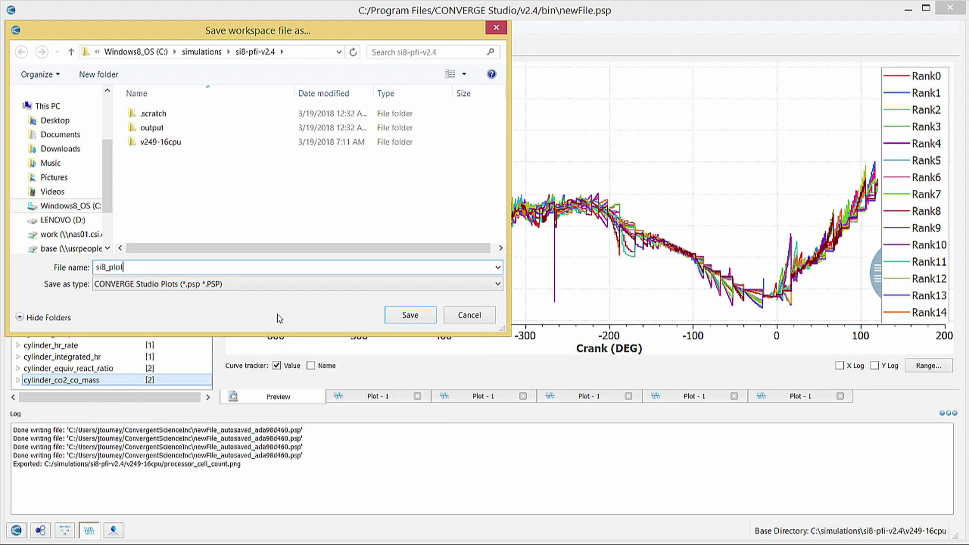